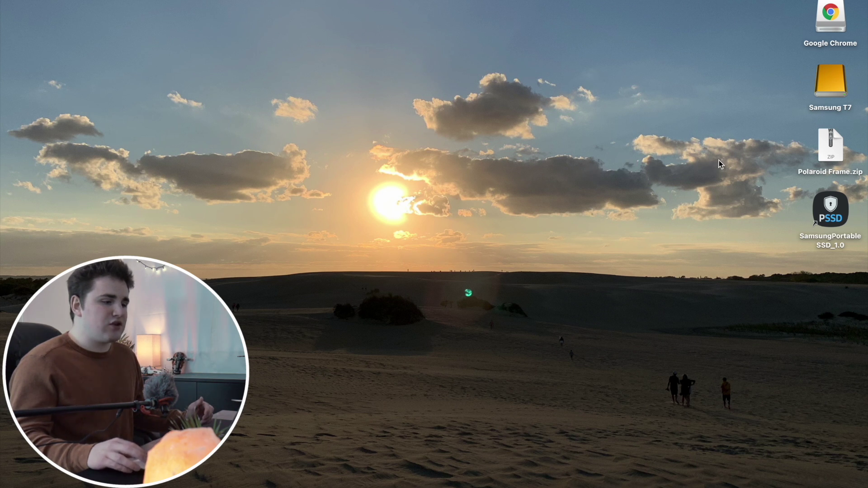
Extract Polaroid Frame.zip on the desktop into a Polaroid Frame folder
double_click(829, 152)
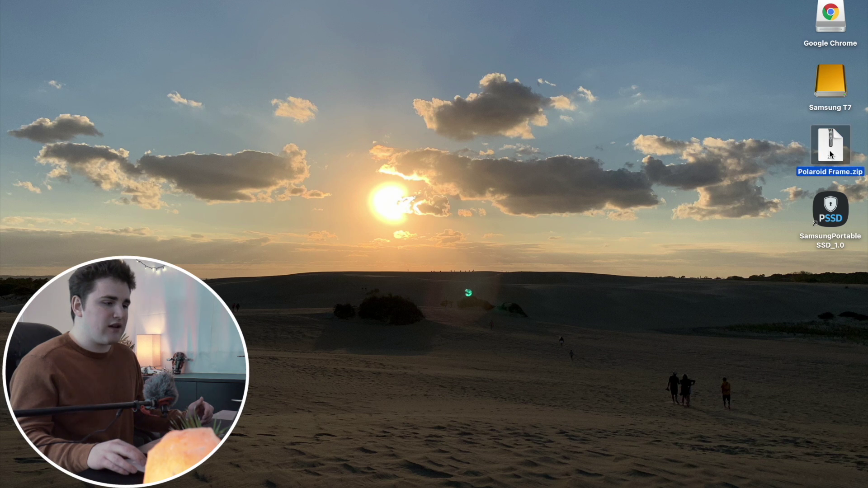
left_click(780, 153)
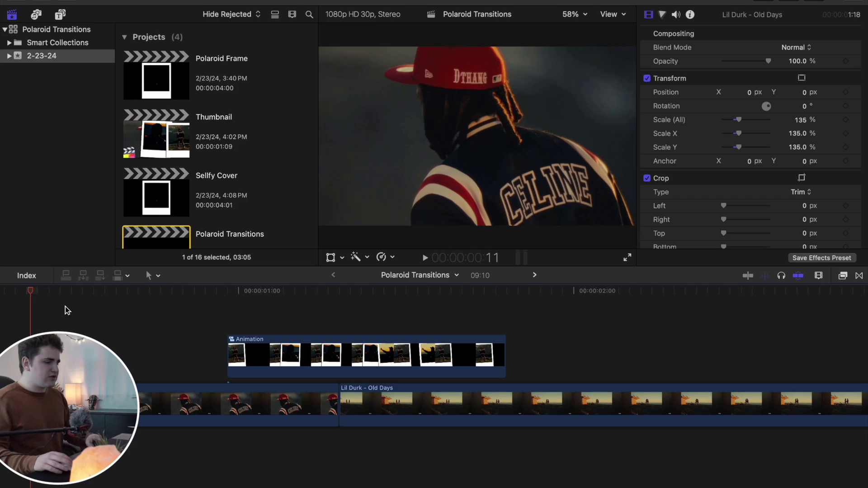
key("space")
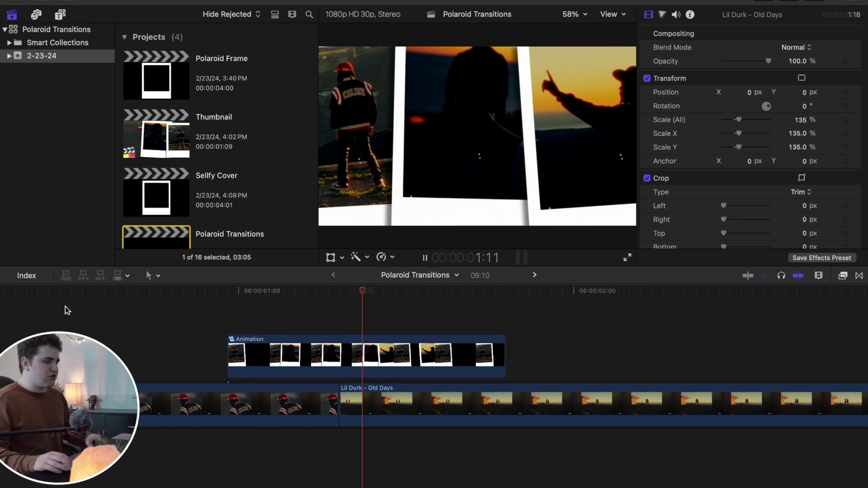
key("shift+/")
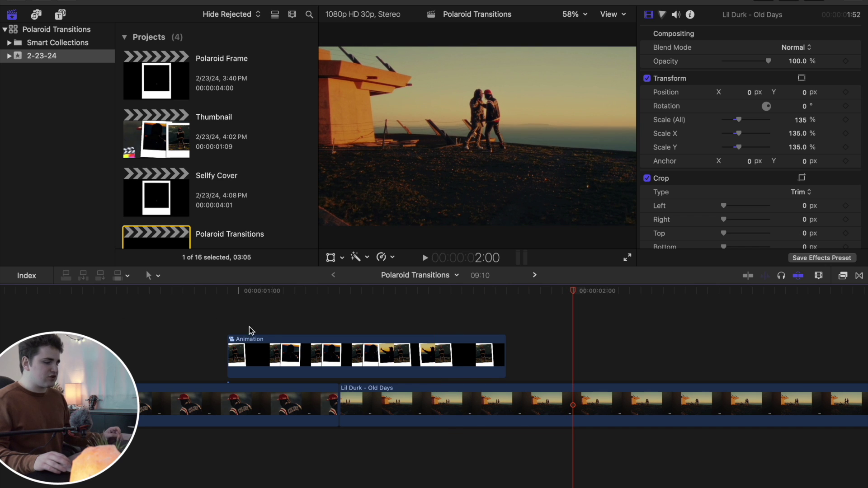
scroll(271, 336, "right", 2)
scroll(273, 337, "right", 20)
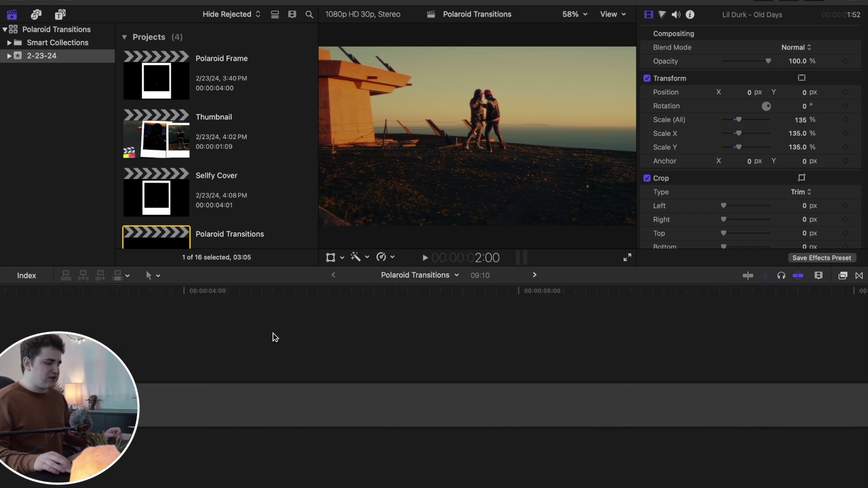
scroll(274, 337, "right", 15)
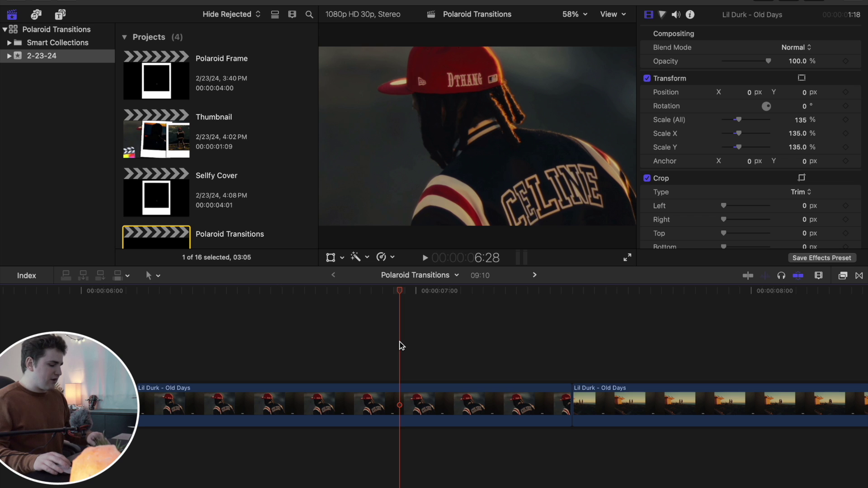
key("space")
key("space")
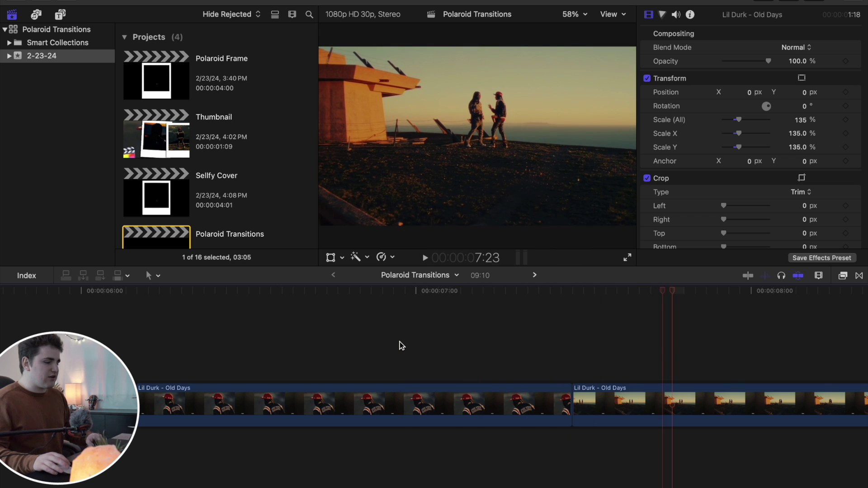
scroll(388, 341, "right", 5)
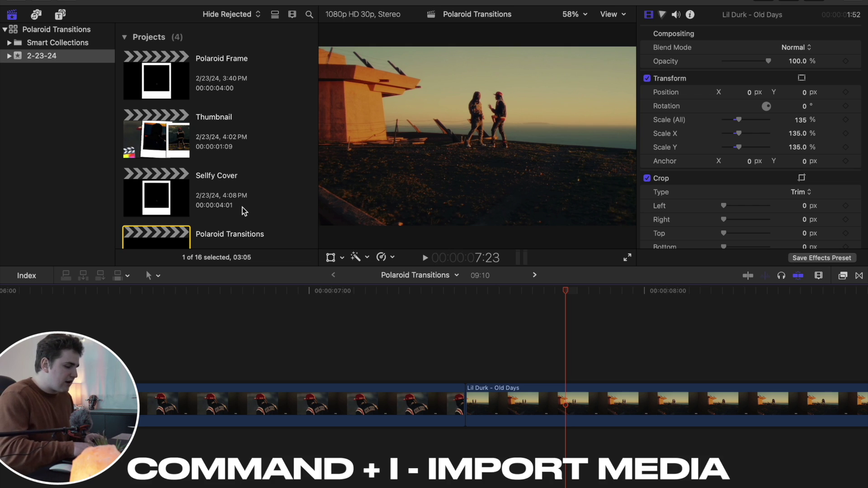
Import Polaroid Frame.png from Editing Assets > Polaroid Frame into the 2-23-24 event
key("super+i")
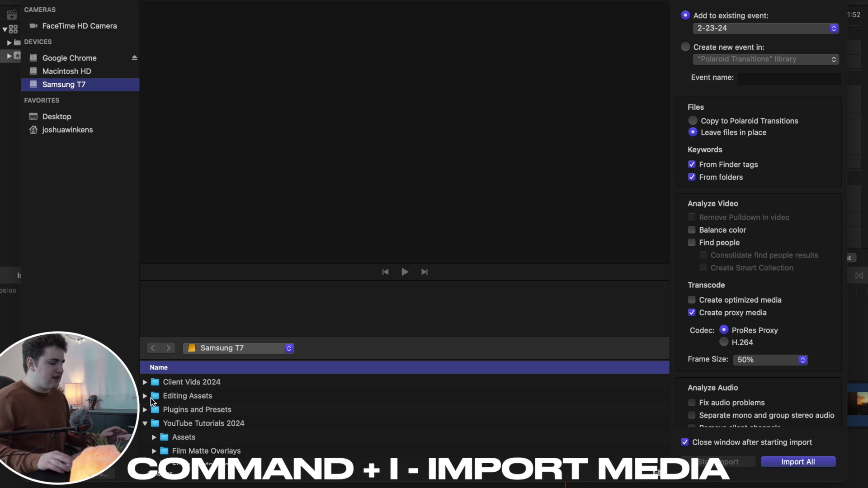
left_click(145, 396)
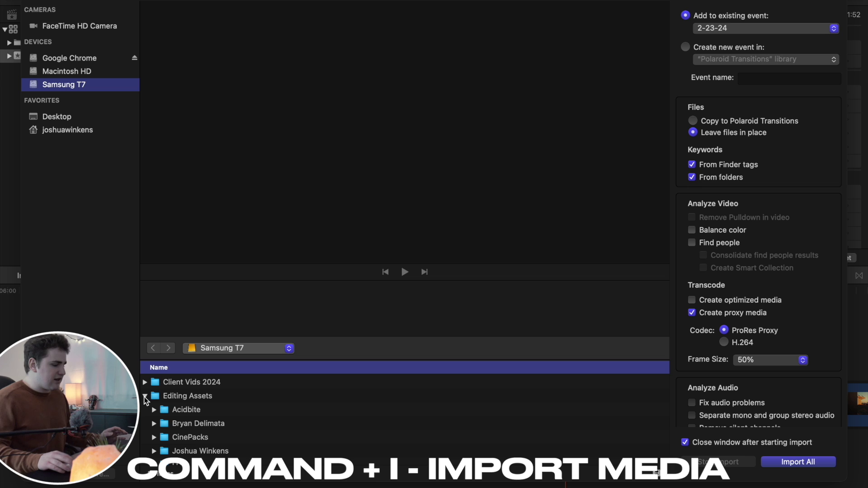
scroll(148, 401, "down", 2)
scroll(173, 408, "down", 3)
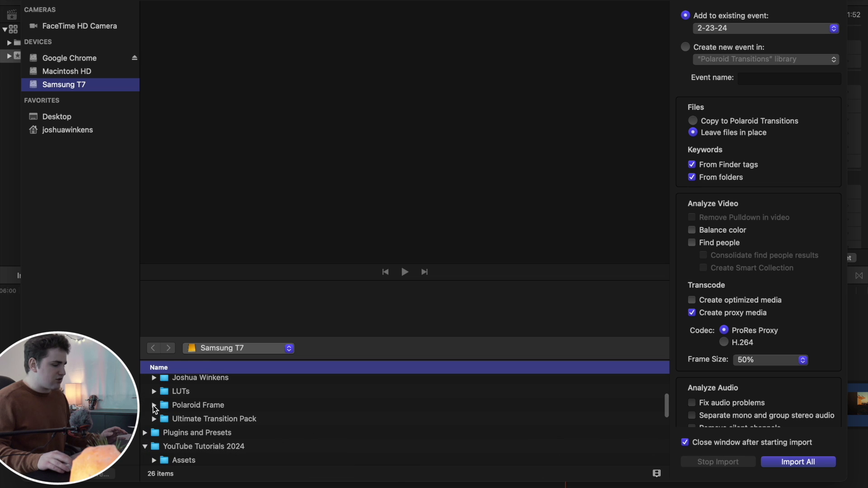
left_click(154, 406)
left_click(187, 420)
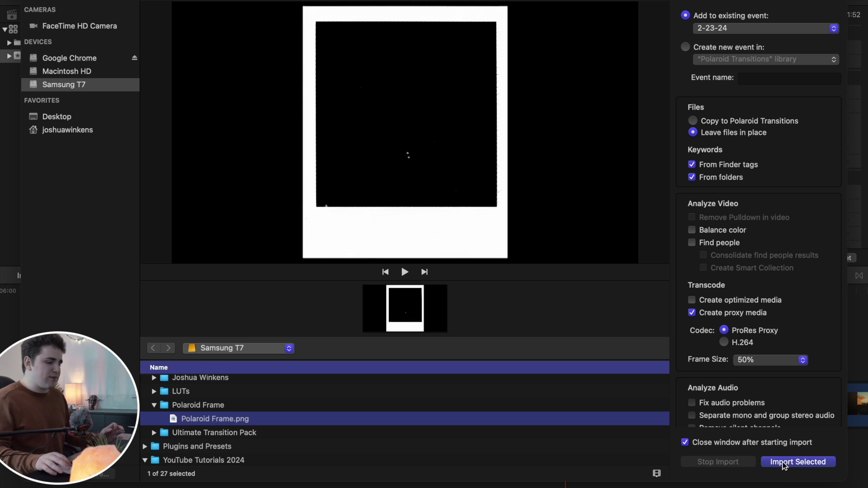
left_click(798, 462)
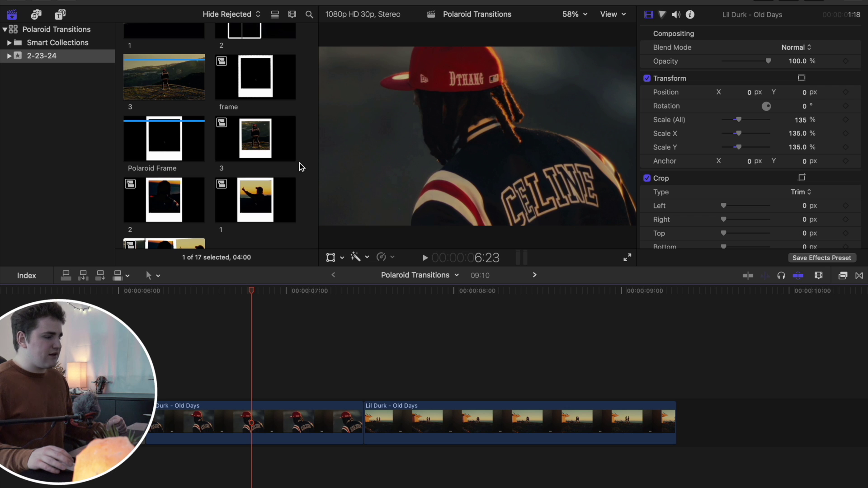
Add a first Polaroid Frame clip above the Lil Durk footage, shorten it and move it later
left_click(160, 135)
left_click_drag(159, 135, 167, 354)
left_click_drag(831, 372, 300, 375)
left_click_drag(208, 375, 463, 372)
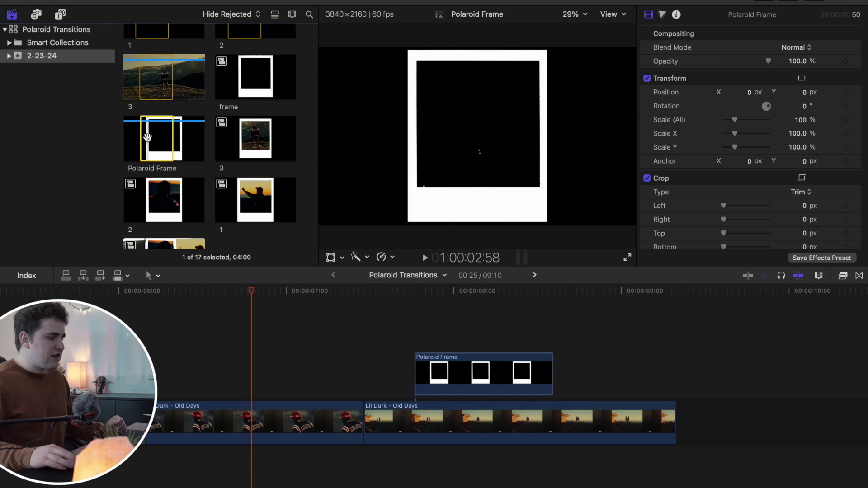
Add second and third Polaroid Frame clips above the storyline and trim both short
left_click(155, 166)
left_click_drag(155, 166, 187, 344)
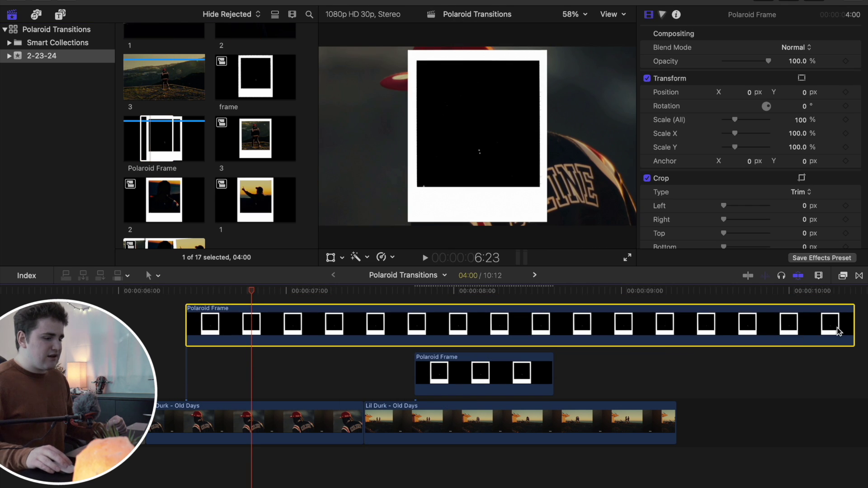
left_click_drag(851, 325, 267, 344)
left_click_drag(155, 141, 288, 343)
scroll(657, 323, "right", 5)
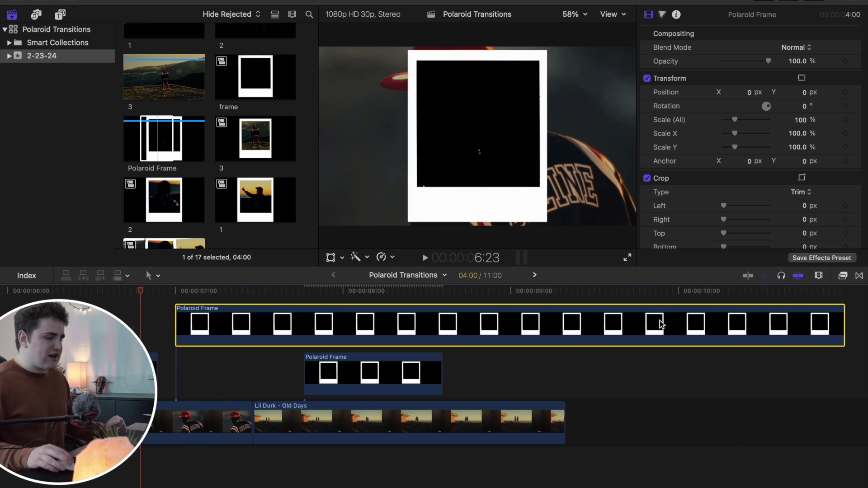
left_click_drag(832, 327, 215, 315)
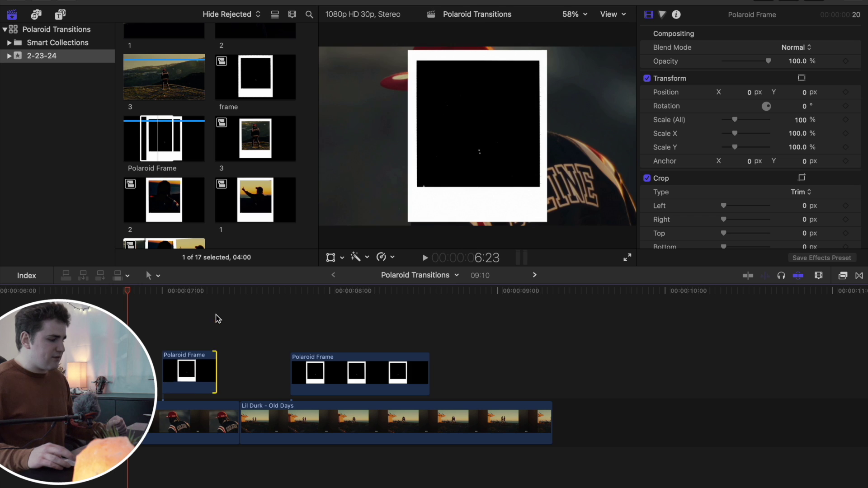
scroll(216, 316, "left", 5)
Zoom in on the timeline and place sunset clip 1 under the first frame
left_click(242, 326)
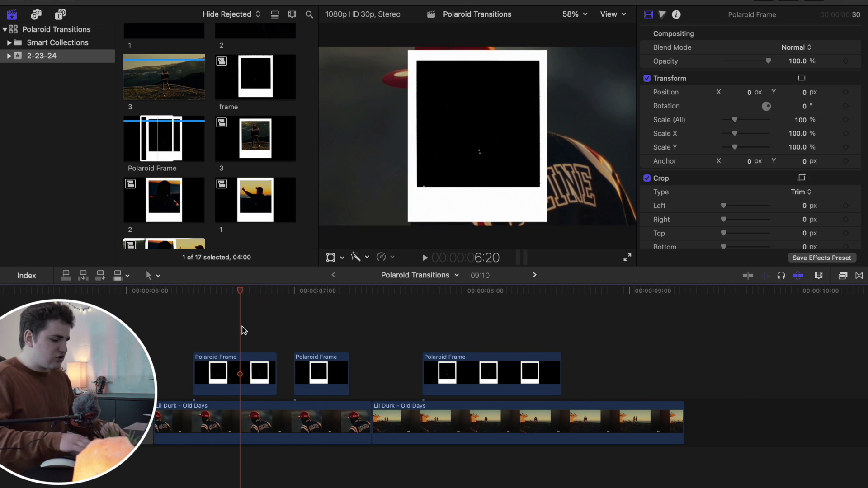
key("super+equal")
scroll(244, 328, "right", 5)
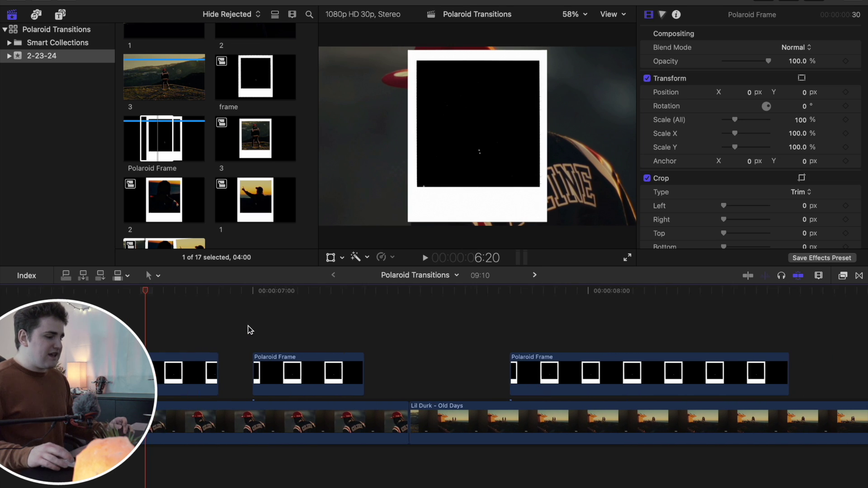
scroll(247, 177, "up", 4)
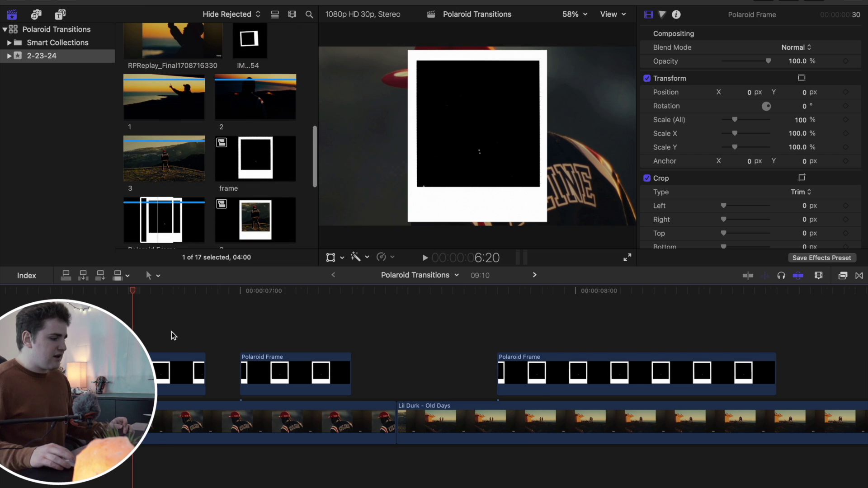
scroll(170, 334, "left", 3)
left_click_drag(150, 90, 101, 384)
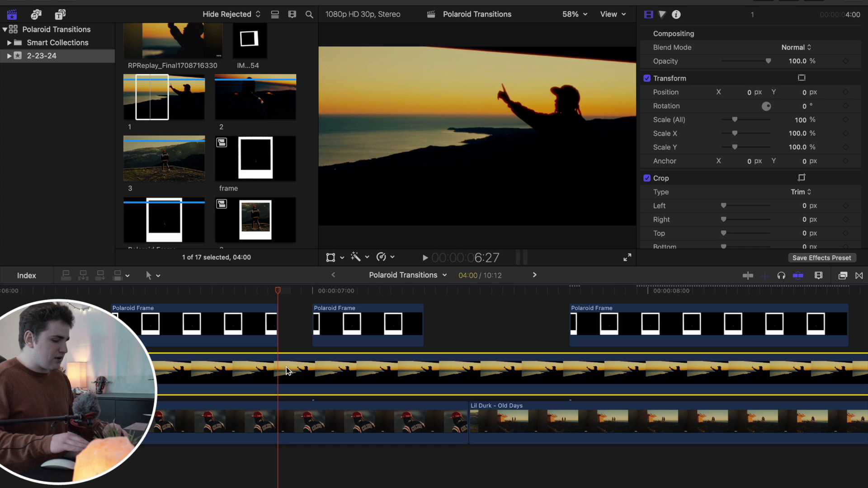
Trim clip 1 at the playhead, then add clip 2 under the second frame and trim it
key("alt+bracketright")
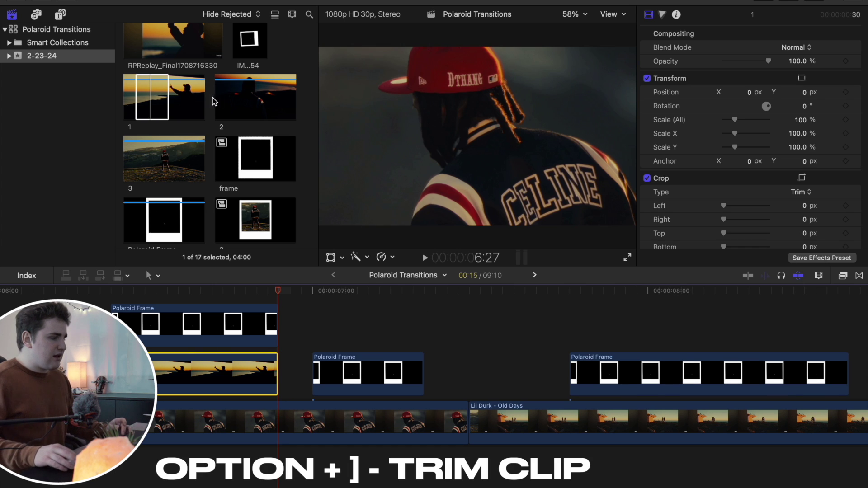
left_click_drag(233, 99, 323, 403)
left_click(461, 387)
key("alt+bracketright")
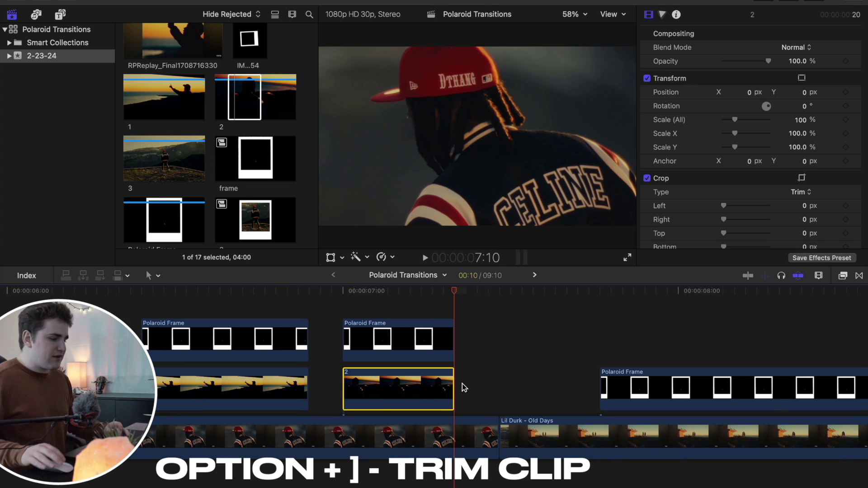
Add sunset clip 3 under the third frame and trim it to end with that frame
scroll(464, 382, "right", 5)
left_click(150, 158)
left_click_drag(151, 158, 488, 409)
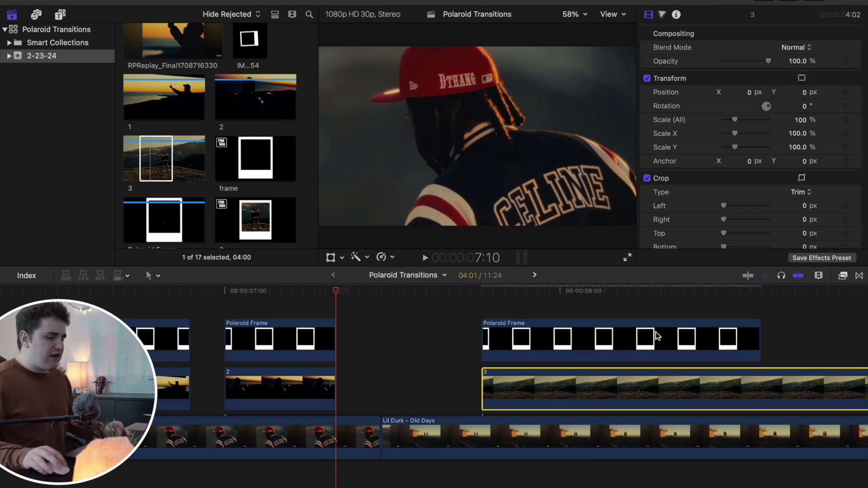
left_click(759, 317)
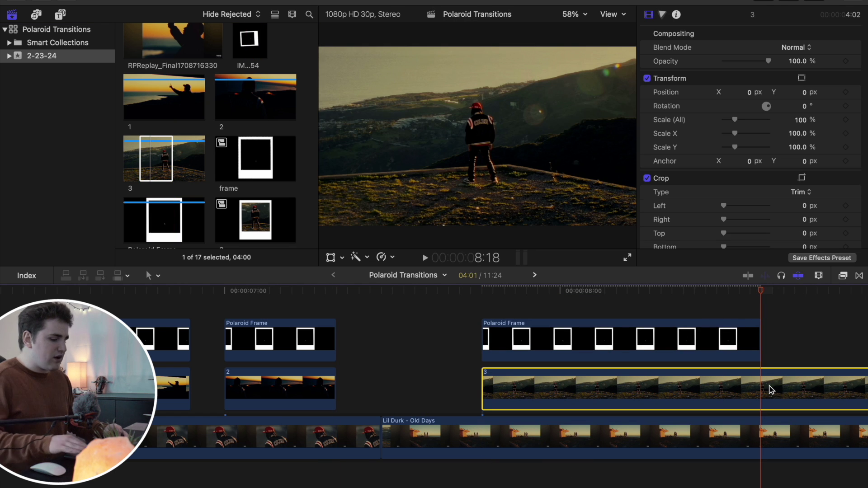
key("alt+]")
scroll(458, 349, "left", 5)
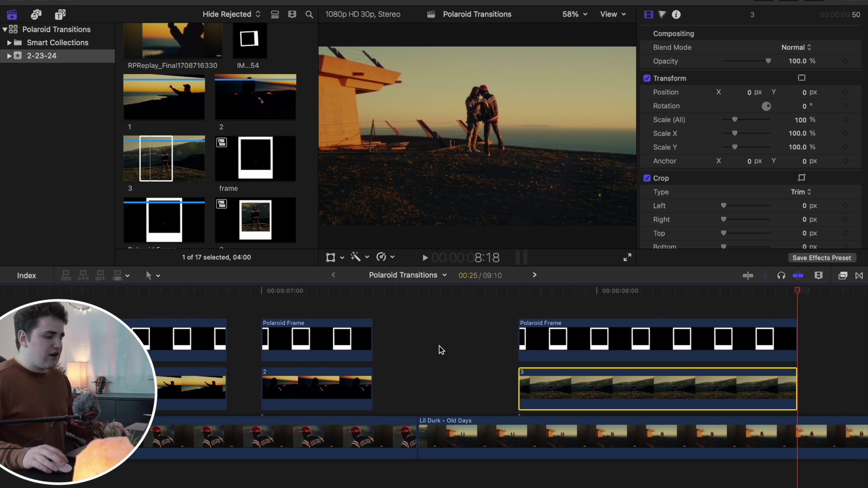
left_click(383, 328)
Select the middle Polaroid Frame and clip 2 beneath it to check their alignment
left_click(385, 339)
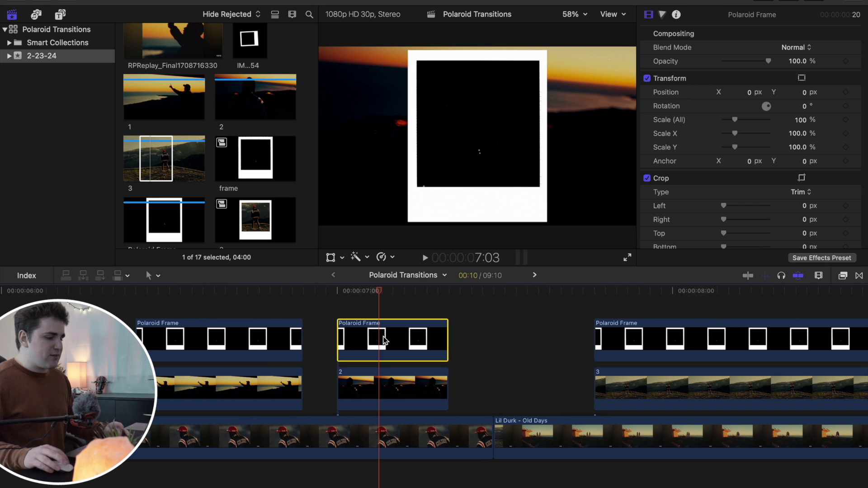
left_click(382, 396)
scroll(384, 344, "right", 3)
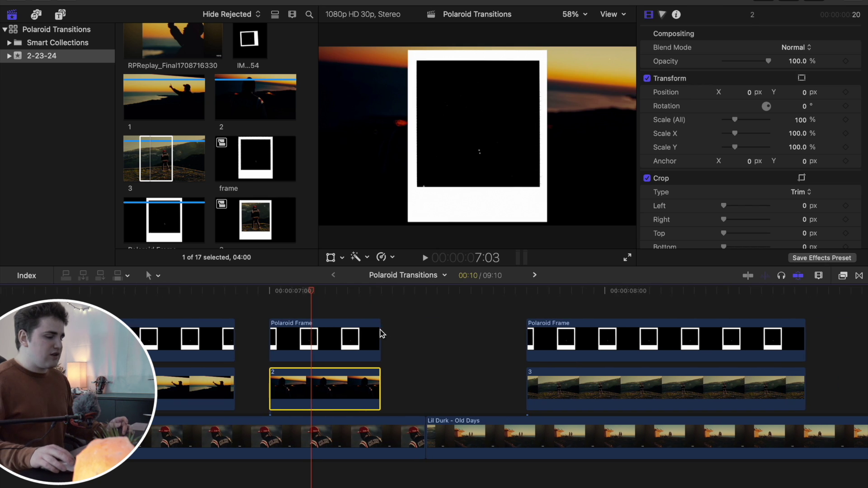
left_click(319, 310)
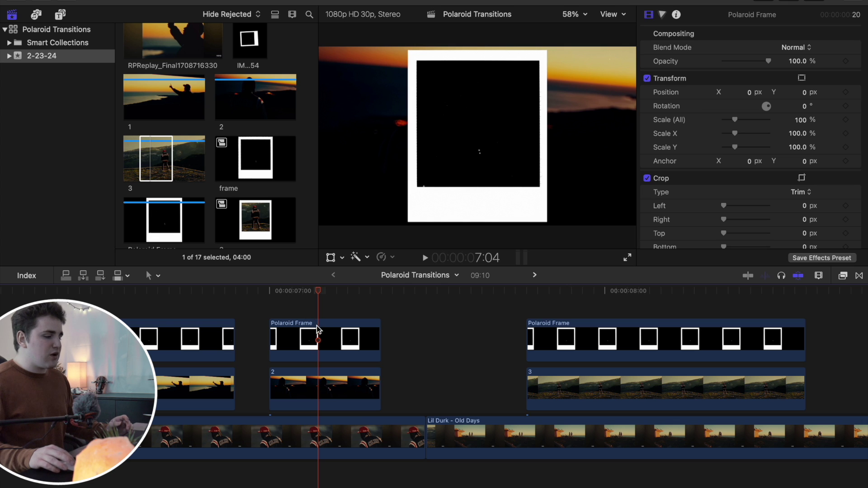
left_click(322, 333)
left_click(329, 390)
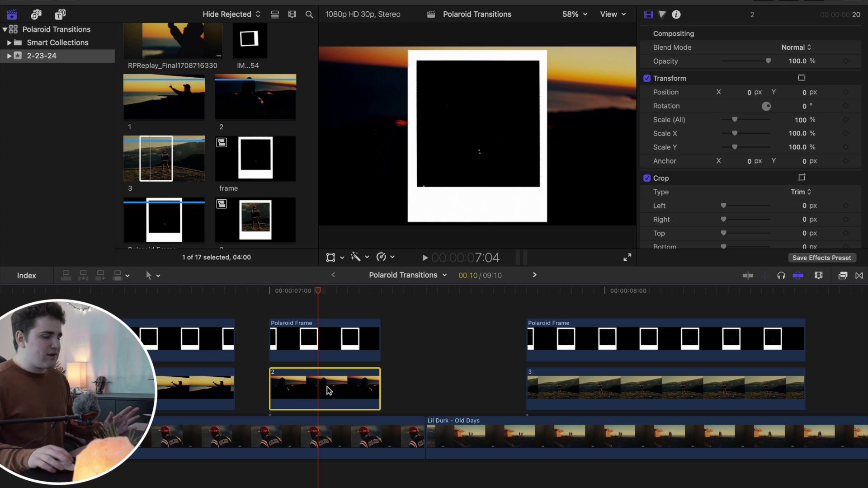
Preview the middle frame between 7:00 and 7:10, then select the first frame clip
left_click(269, 312)
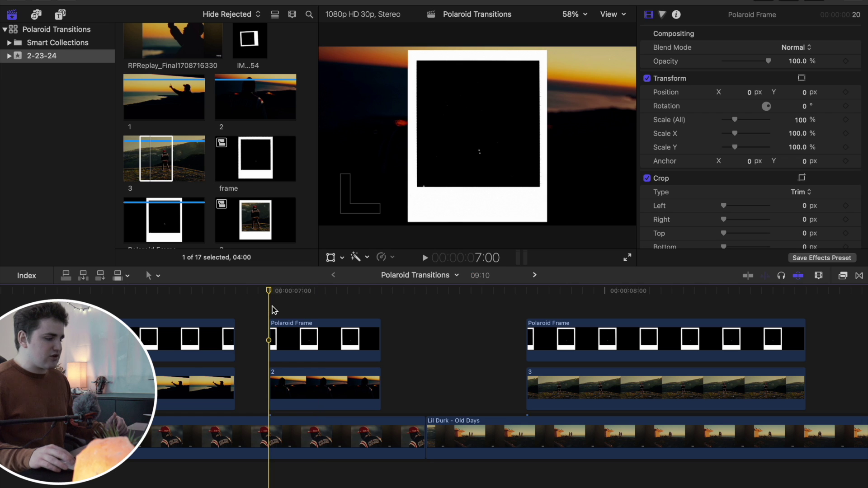
left_click(381, 315)
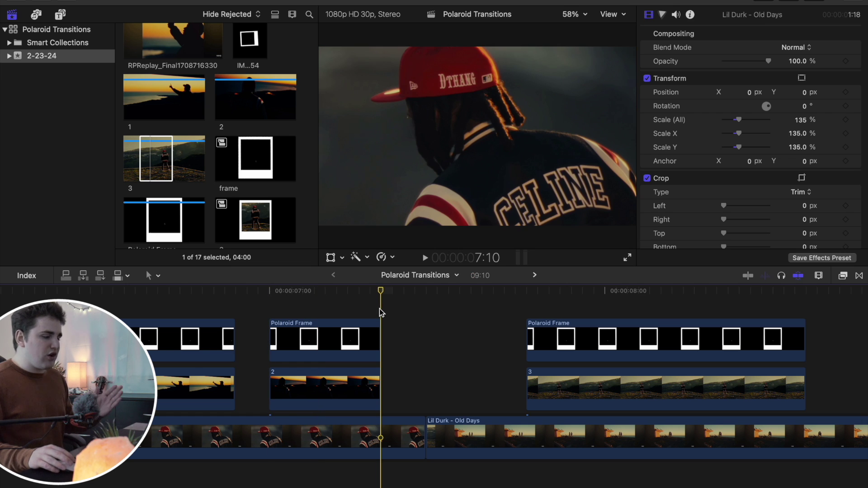
left_click(337, 311)
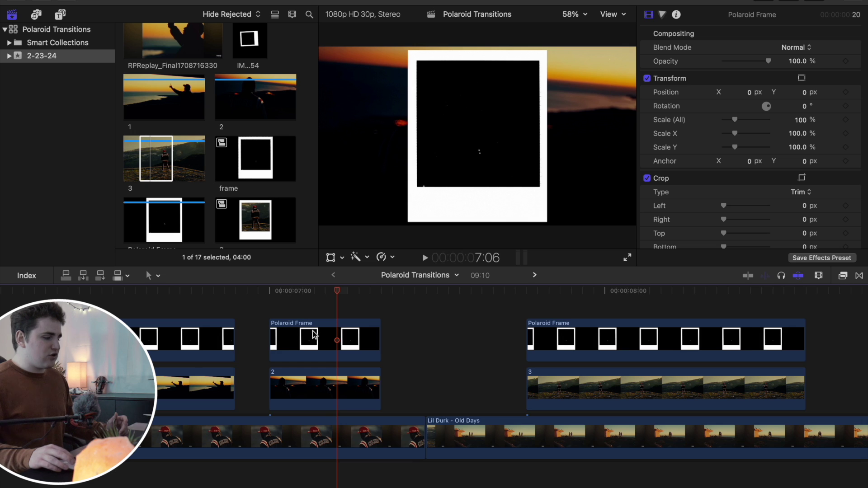
scroll(315, 335, "left", 4)
left_click(222, 310)
Set the first Polaroid Frame's blend mode to Screen
left_click(224, 337)
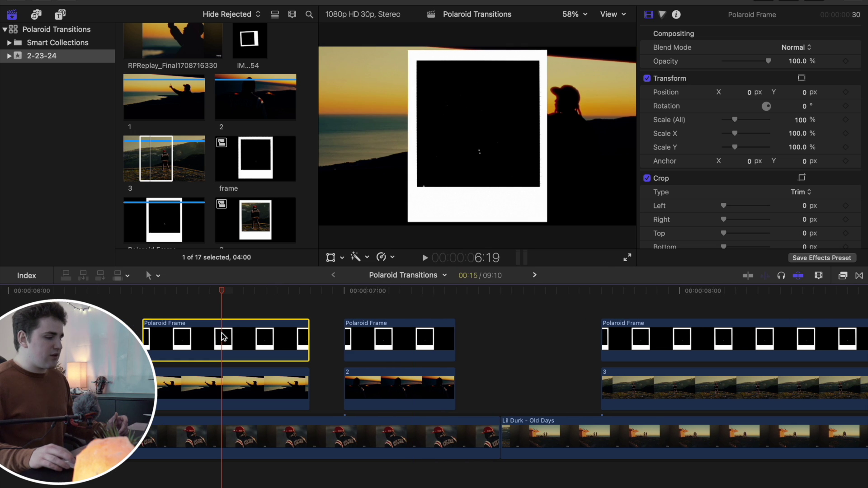
left_click(796, 47)
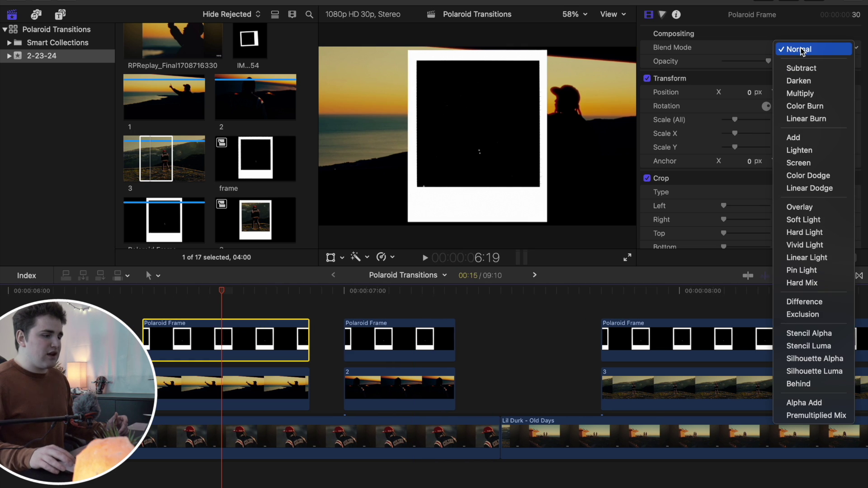
left_click(800, 164)
Move clip 1 to X -435.2, scale it to 110% and crop it to fit the frame
left_click(271, 384)
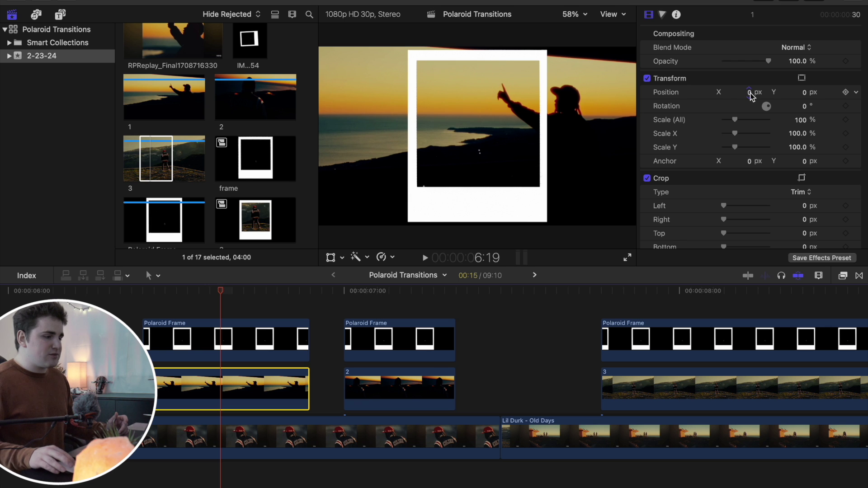
mouse_move(750, 92)
left_mouse_down()
mouse_move(708, 93)
mouse_move(750, 92)
left_mouse_up()
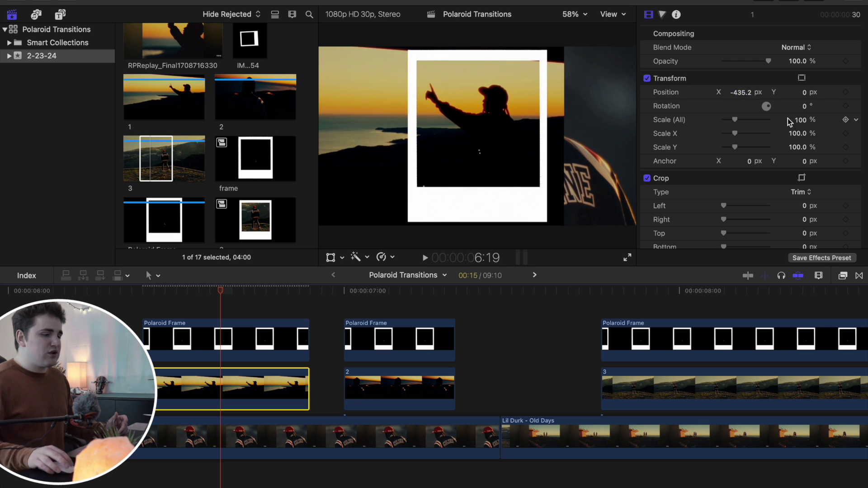
left_click_drag(804, 125, 804, 125)
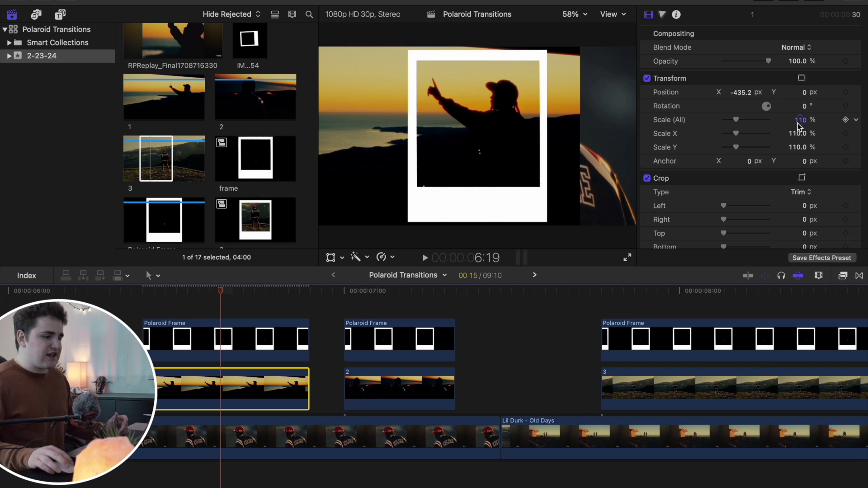
scroll(721, 113, "down", 3)
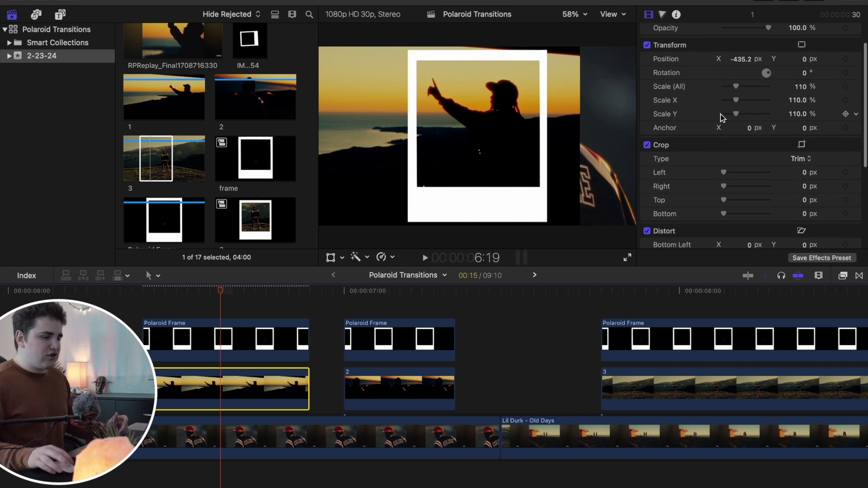
left_click_drag(724, 199, 766, 172)
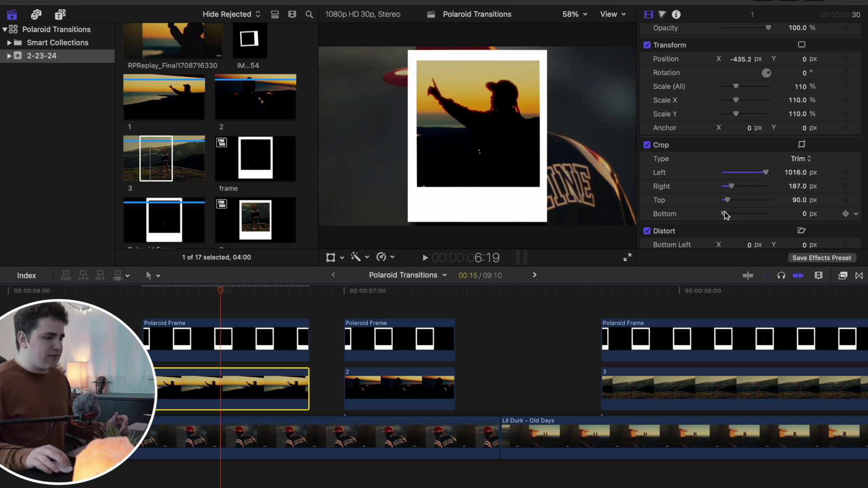
left_click_drag(725, 216, 734, 215)
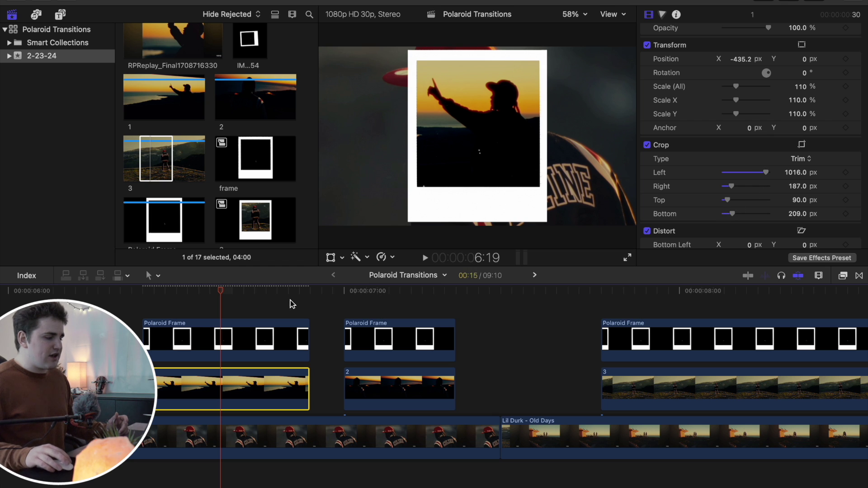
left_click(224, 308)
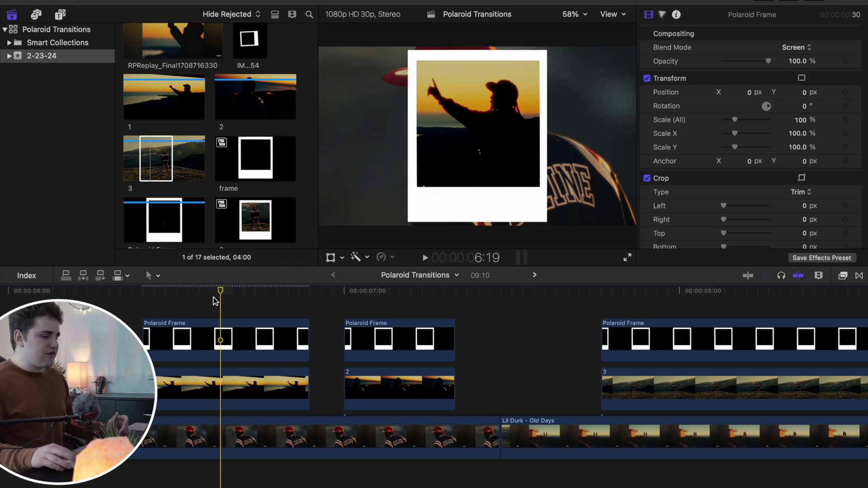
Set the middle Polaroid Frame's blend mode to Screen
left_click(385, 315)
left_click(394, 348)
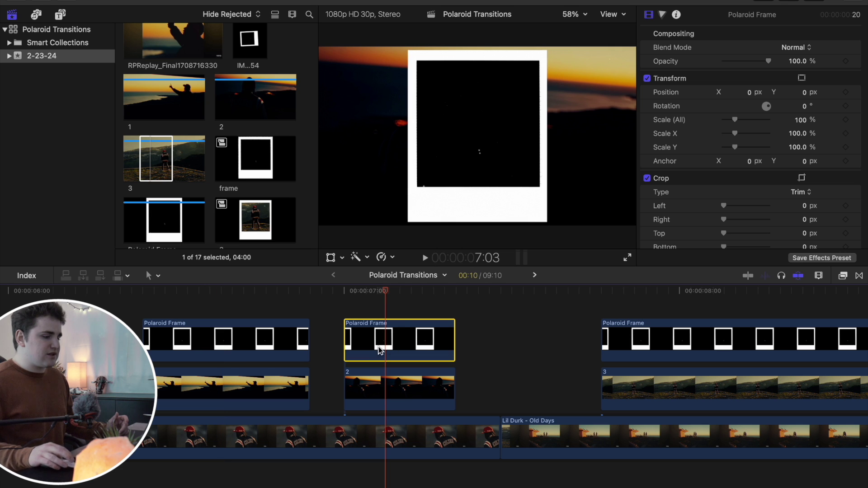
left_click(803, 52)
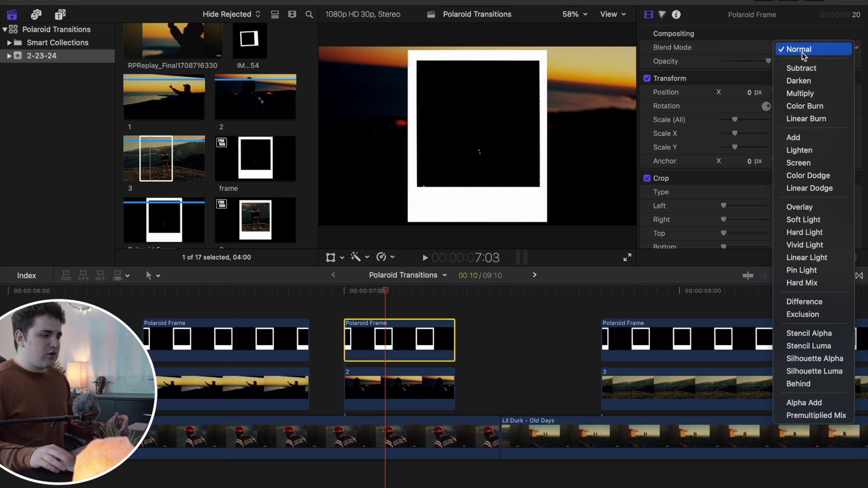
left_click(803, 164)
Shift clip 2 to X 179 px and crop it: Left 422, Right 715, Top 32, Bottom 95
left_click(405, 382)
scroll(736, 182, "down", 1)
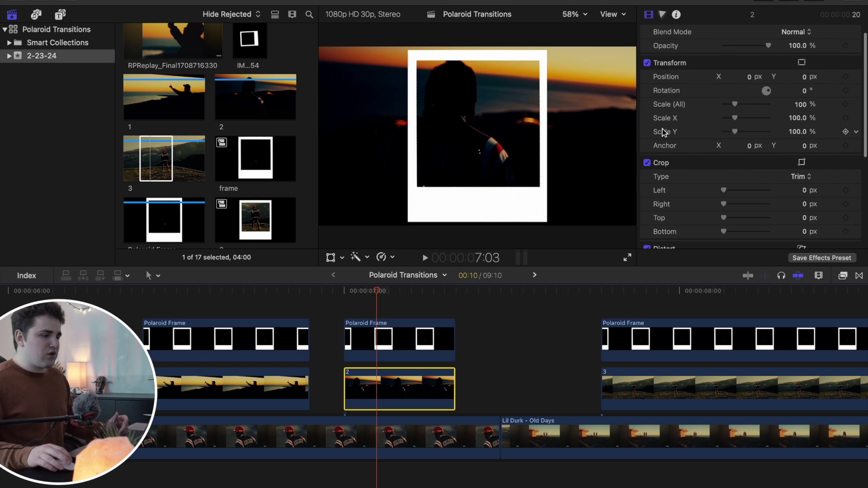
left_click_drag(749, 77, 776, 77)
left_click_drag(722, 217, 737, 189)
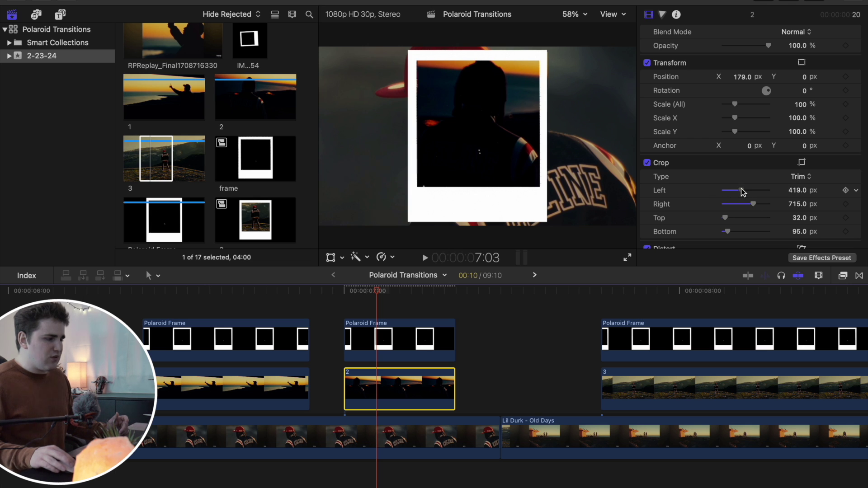
scroll(389, 334, "right", 5)
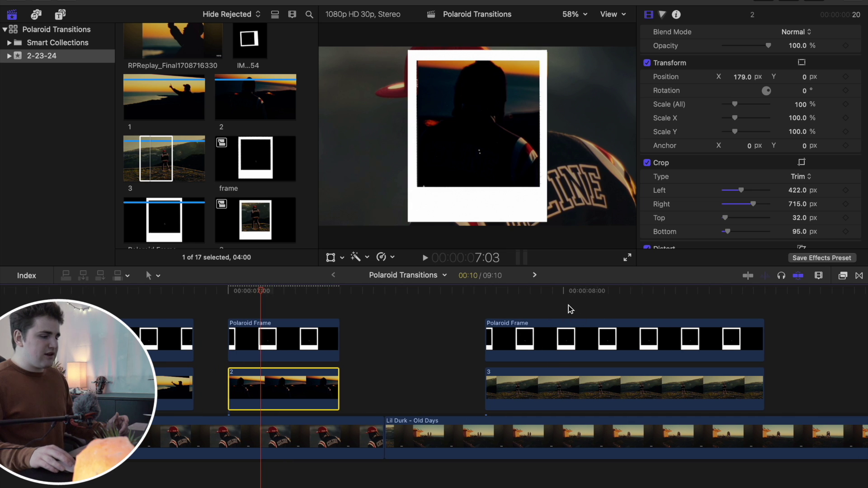
left_click(567, 335)
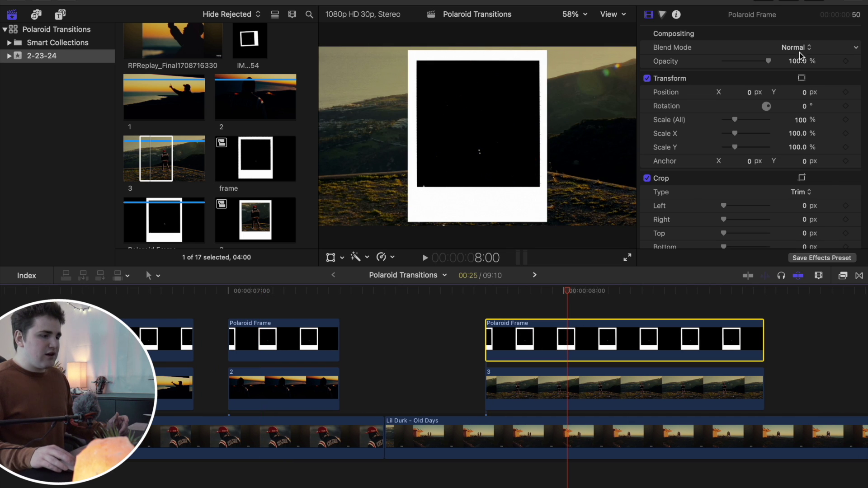
Screen-blend the third Polaroid Frame and scale clip 3 to 119%
left_click(798, 49)
left_click(799, 163)
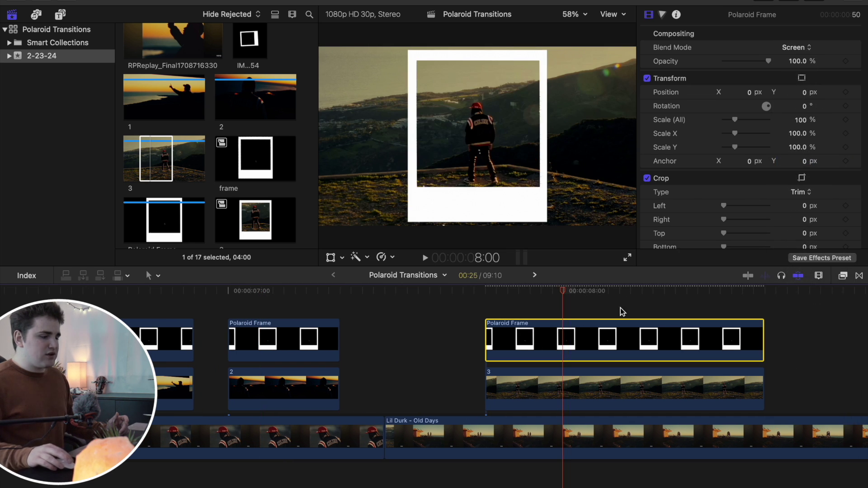
left_click(607, 378)
scroll(719, 159, "down", 2)
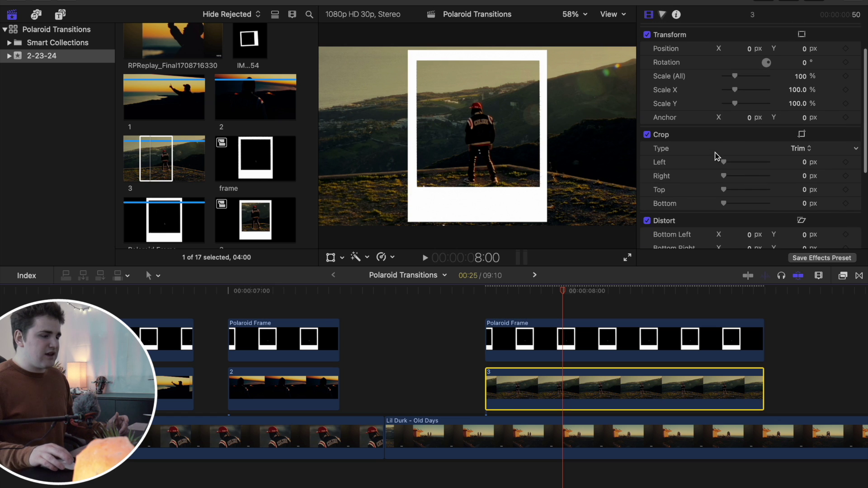
scroll(719, 160, "up", 2)
left_click_drag(800, 120, 805, 83)
Set clip 3 to Y 86 and crop its top and right sides to fit the frame
scroll(717, 217, "down", 1)
scroll(719, 213, "down", 1)
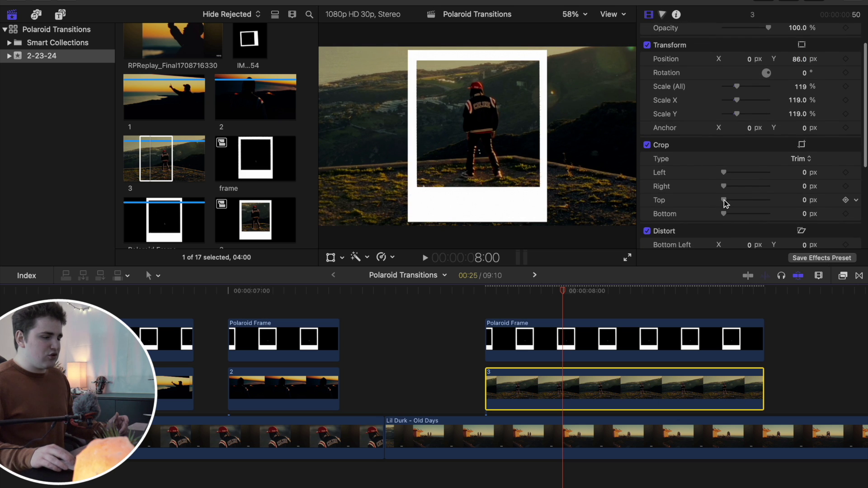
left_click_drag(727, 201, 733, 218)
left_click_drag(725, 185, 751, 174)
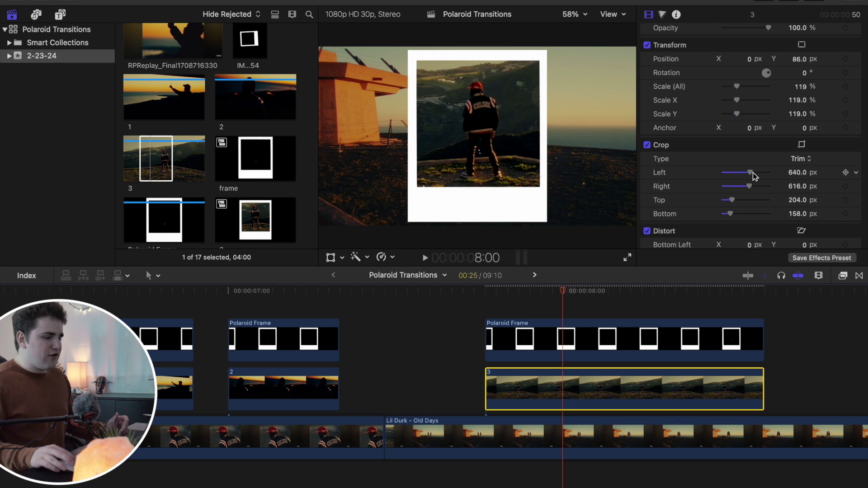
Preview all three framed clips, then select the first frame together with clip 1
scroll(441, 356, "left", 3)
left_click(208, 309)
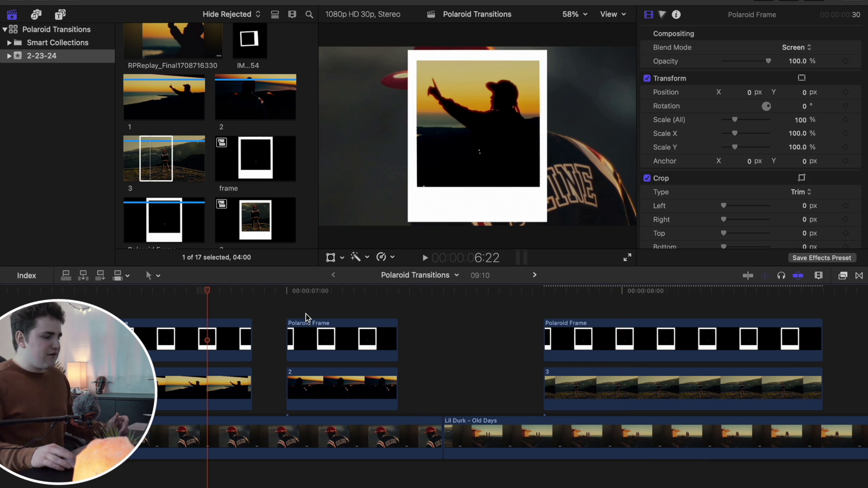
left_click(333, 315)
left_click(593, 310)
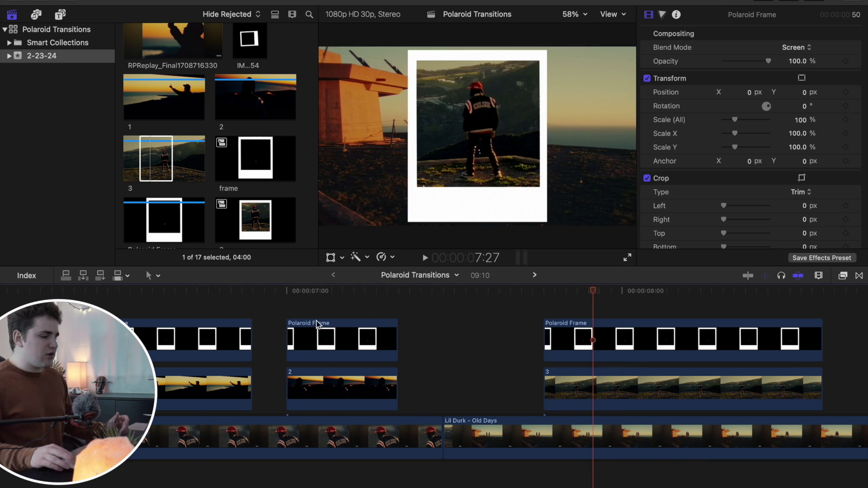
left_click(188, 311)
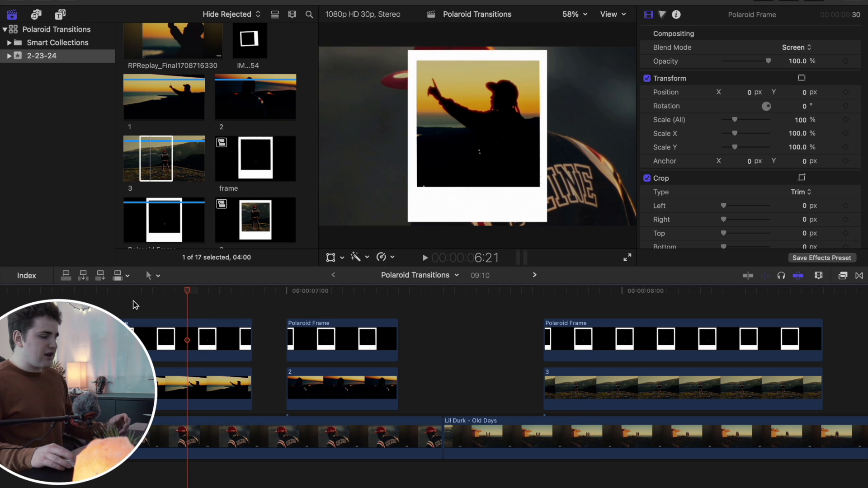
left_click_drag(130, 306, 176, 395)
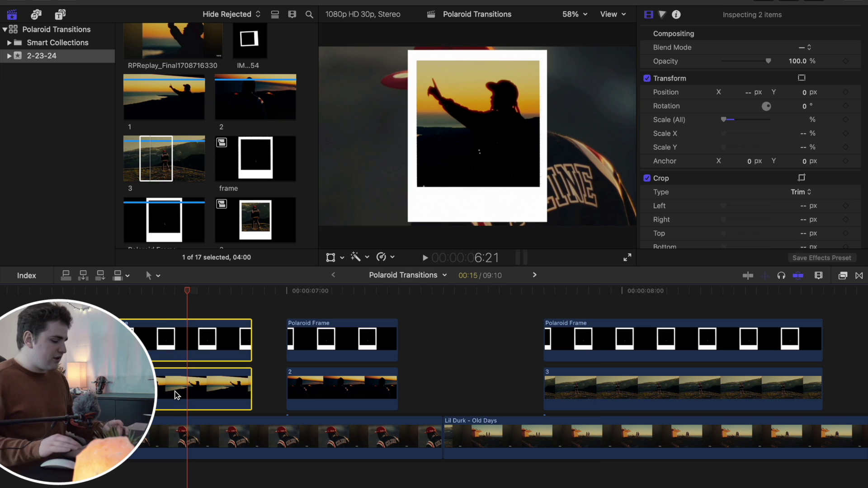
Group each frame-and-clip pair with Option+G into compound clips named 1, 2 and 3
key("alt+g")
type("1")
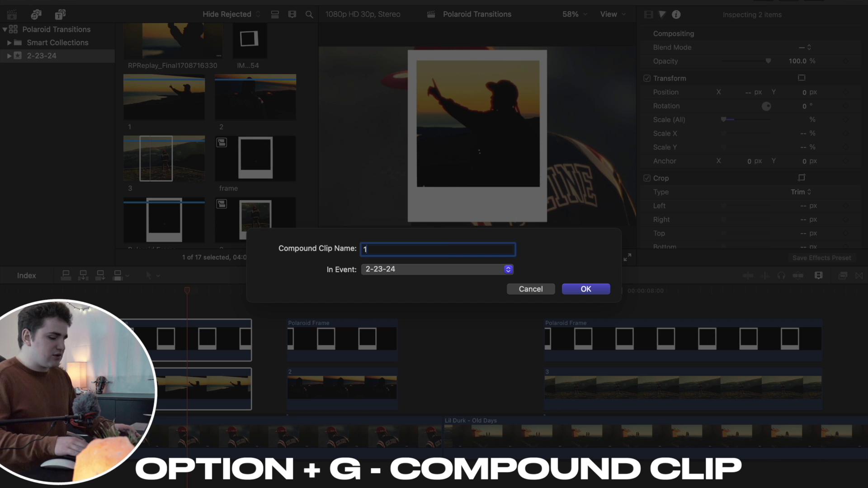
key("Return")
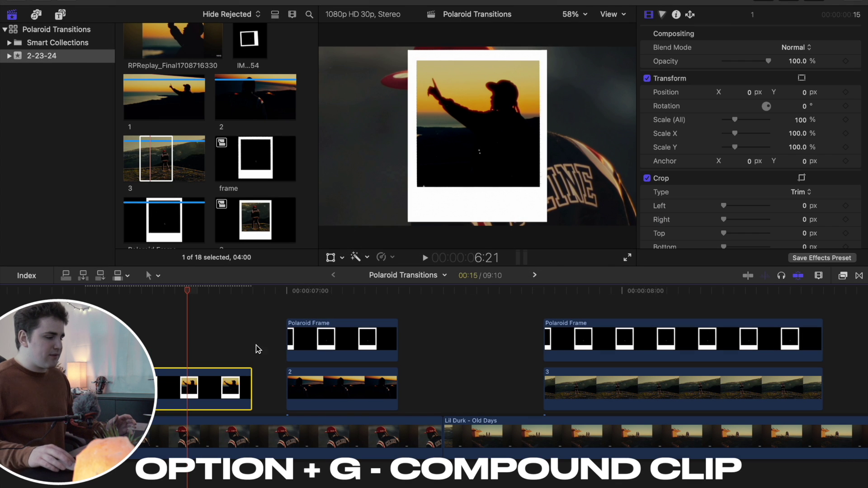
left_click_drag(322, 306, 326, 392)
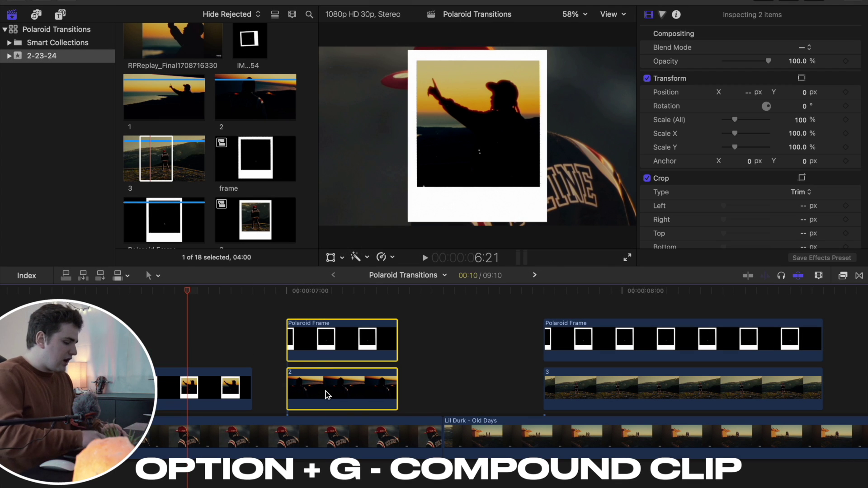
key("alt+g")
type("2")
key("Return")
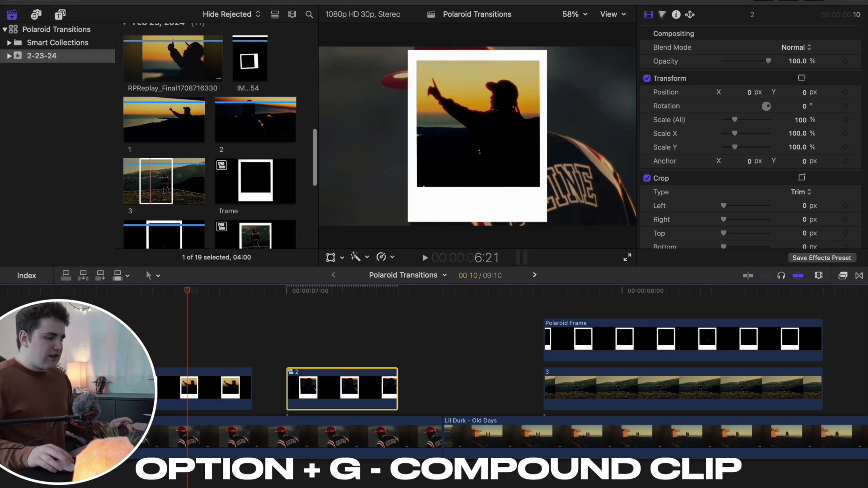
left_click_drag(561, 305, 576, 388)
key("alt+g")
type("3")
key("Return")
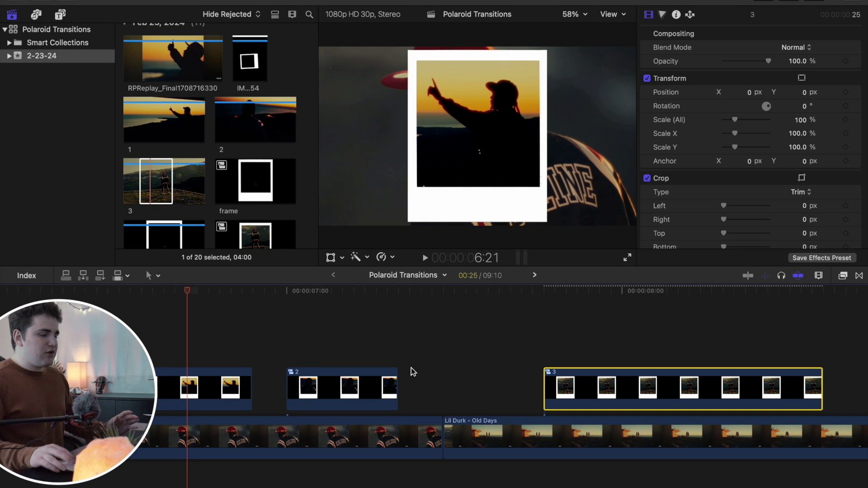
Nudge compound clip 1 two frames earlier and compound clip 2 two frames later
left_click(216, 377)
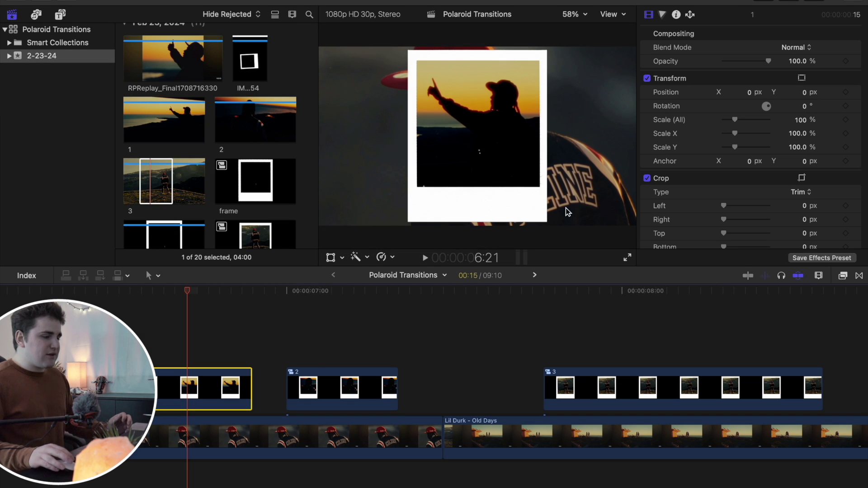
left_click_drag(183, 383, 161, 382)
left_click_drag(316, 382, 340, 382)
Move compound clip 3 so it starts at 7:04
left_click_drag(571, 378, 559, 378)
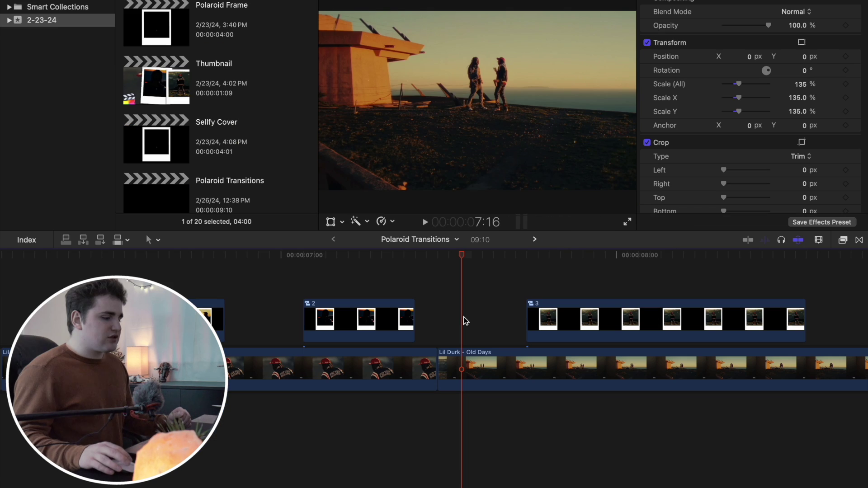
left_click(440, 314)
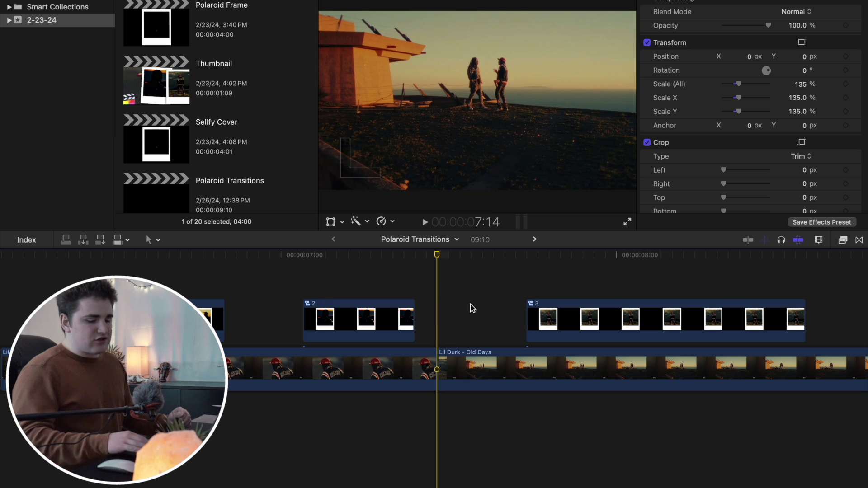
key("Left")
key("Left")
key("Left")
key("Left")
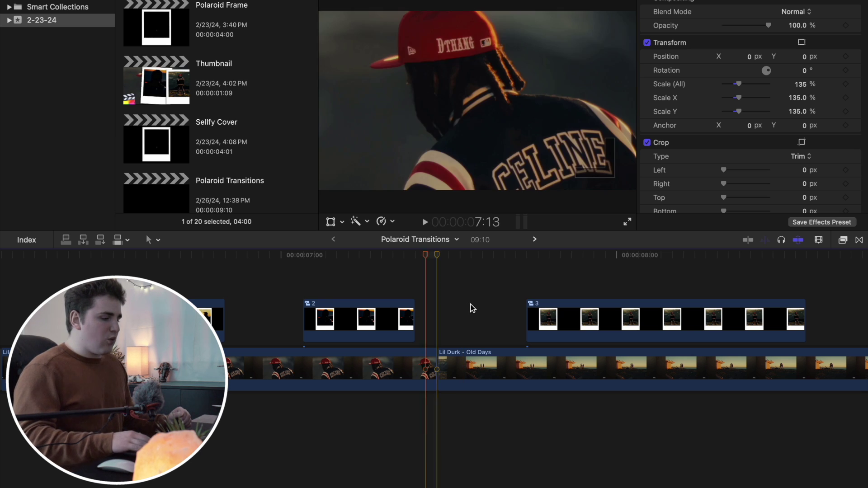
key("Left")
key("Left")
key("Left")
key("Left")
key("Left")
key("Left")
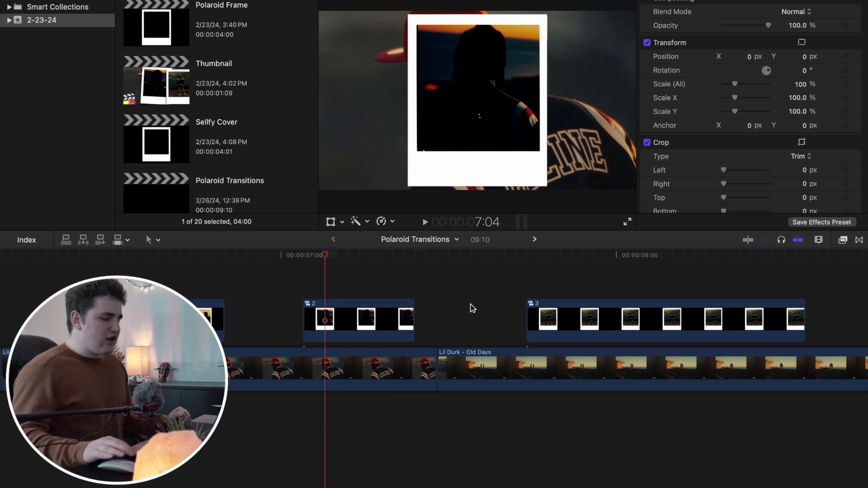
left_click(349, 365)
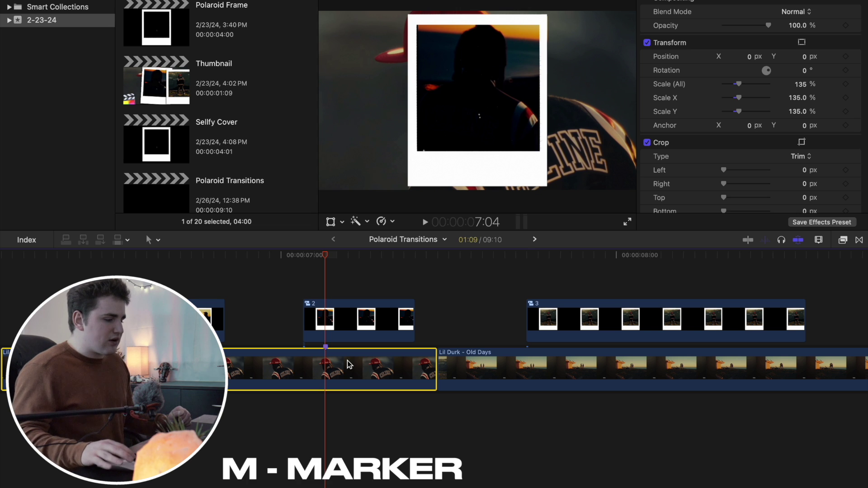
left_click_drag(557, 327, 362, 329)
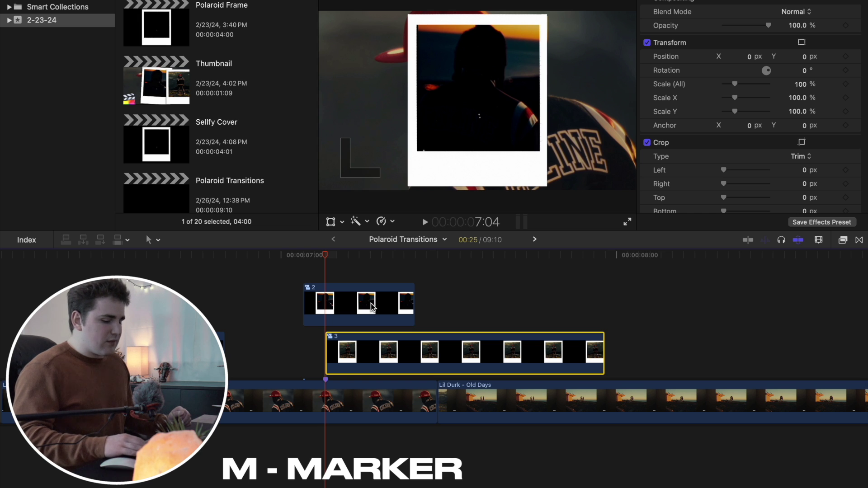
Move clip 1 to start at 7:09 and clip 2 to start at 7:14
key("Right")
key("Right")
key("Right")
key("Right")
key("Right")
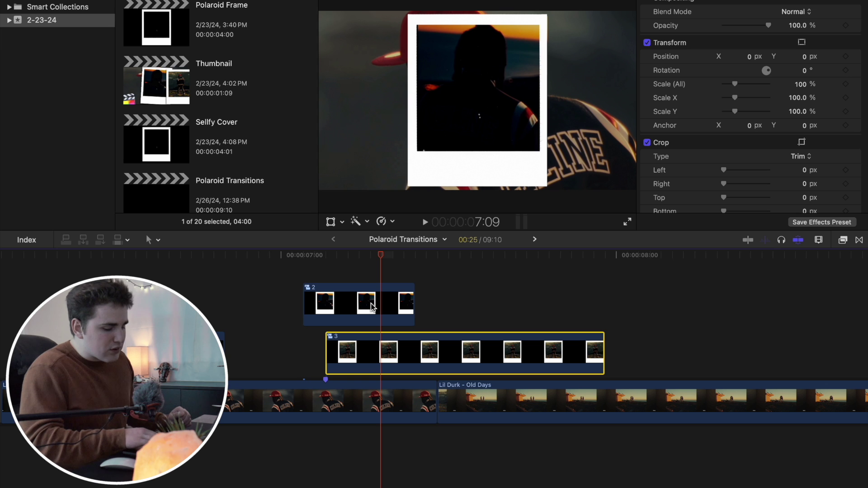
left_click_drag(217, 344, 415, 316)
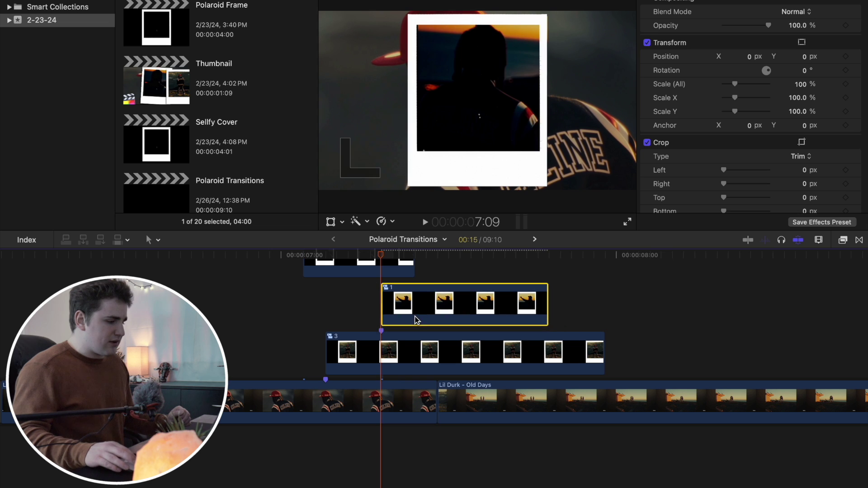
scroll(415, 316, "up", 3)
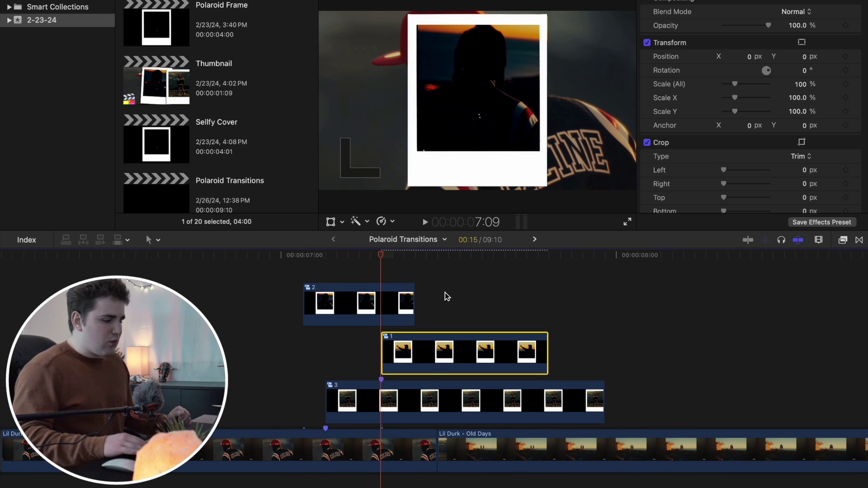
key("Right")
key("Right")
key("Right")
key("Right")
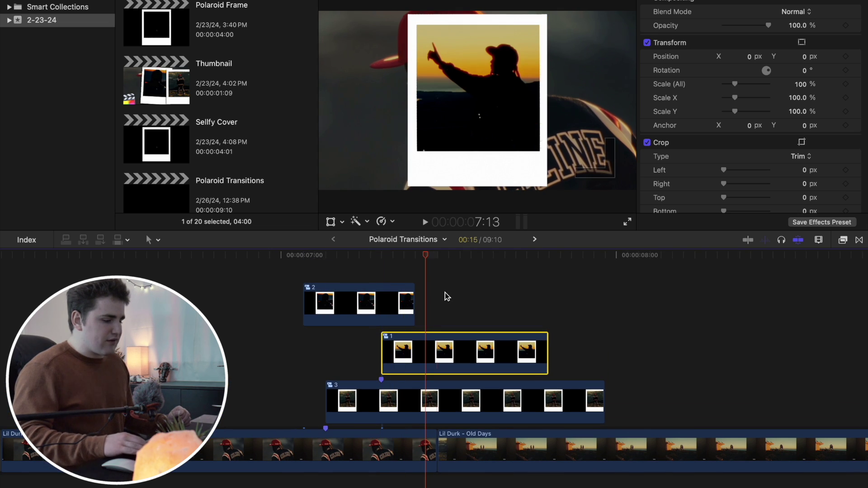
key("Right")
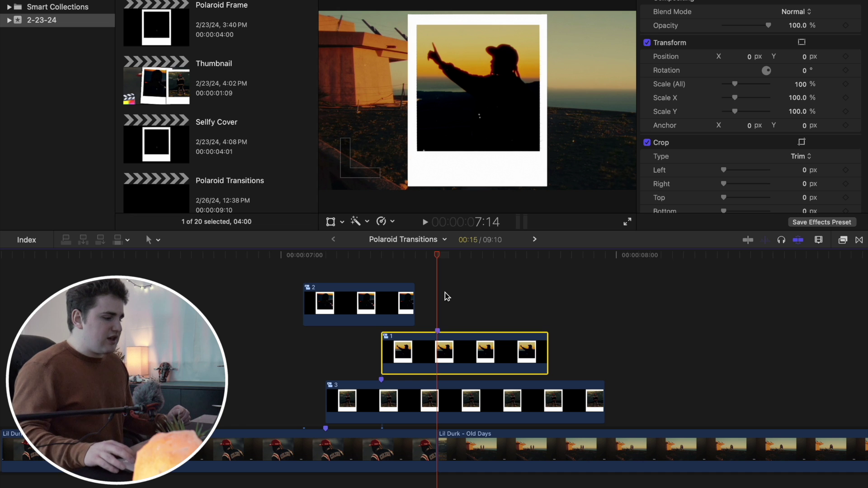
left_click_drag(336, 310, 469, 306)
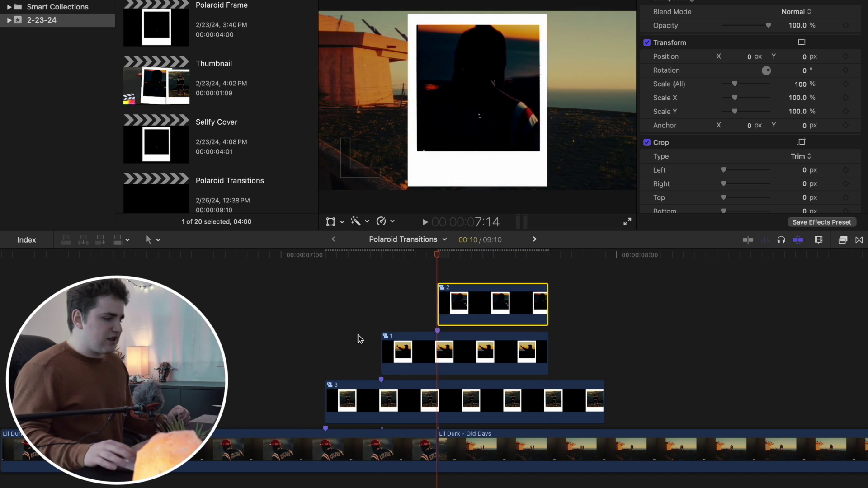
scroll(359, 337, "down", 2)
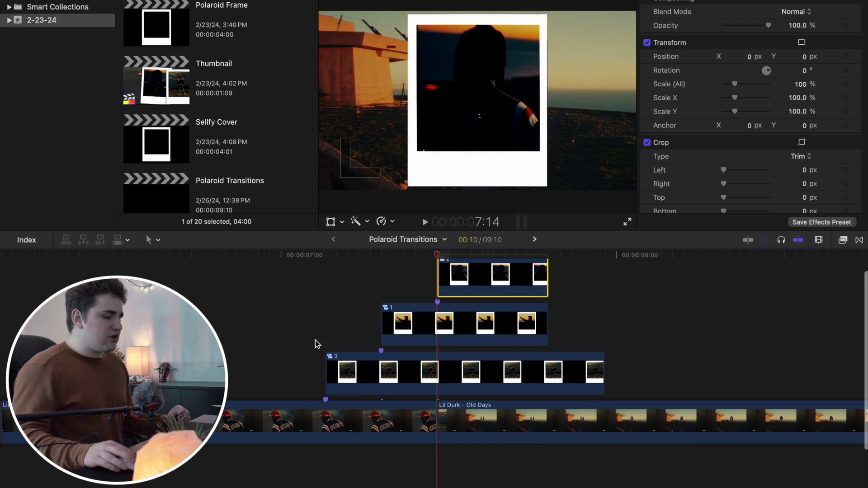
Slide clip 3's polaroid left to X -594.1 px
left_click(357, 339)
left_click(348, 371)
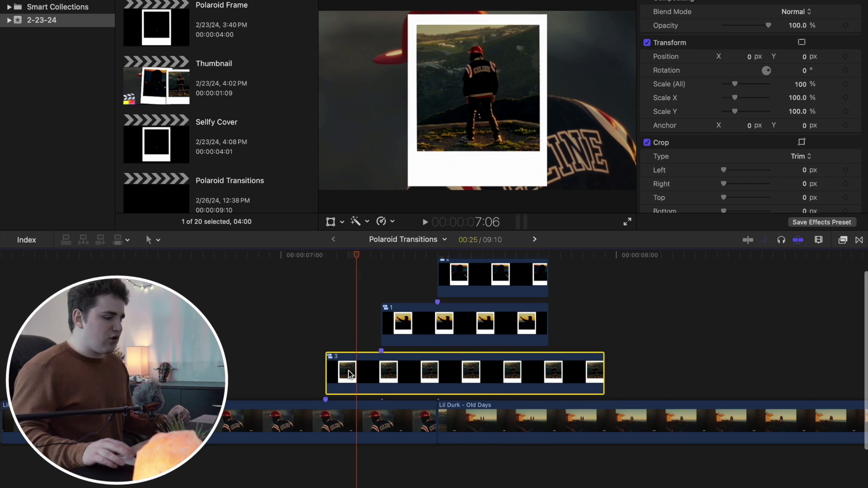
scroll(353, 347, "up", 2)
scroll(353, 347, "right", 1)
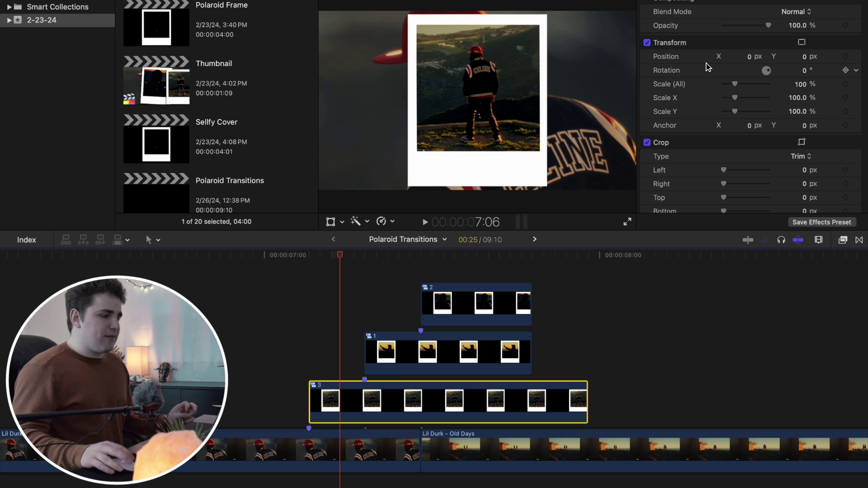
left_click_drag(749, 56, 801, 85)
left_click_drag(745, 60, 726, 58)
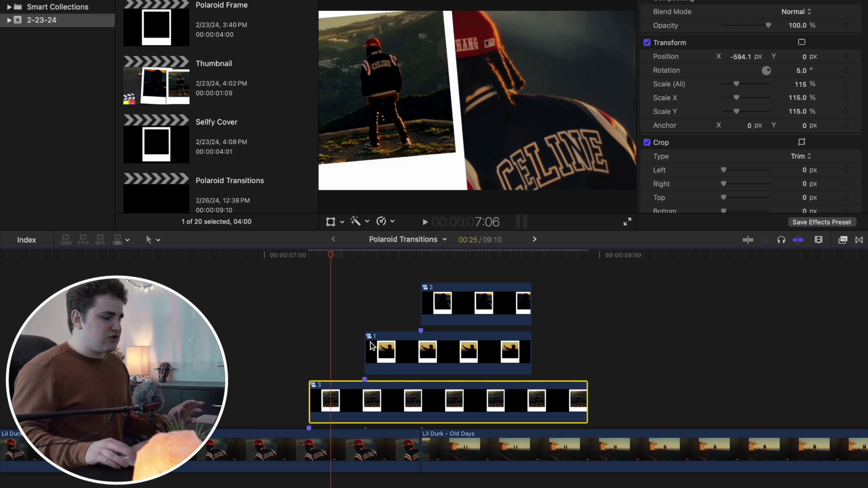
Enlarge clip 1's polaroid to 113%
left_click(392, 322)
left_click(392, 341)
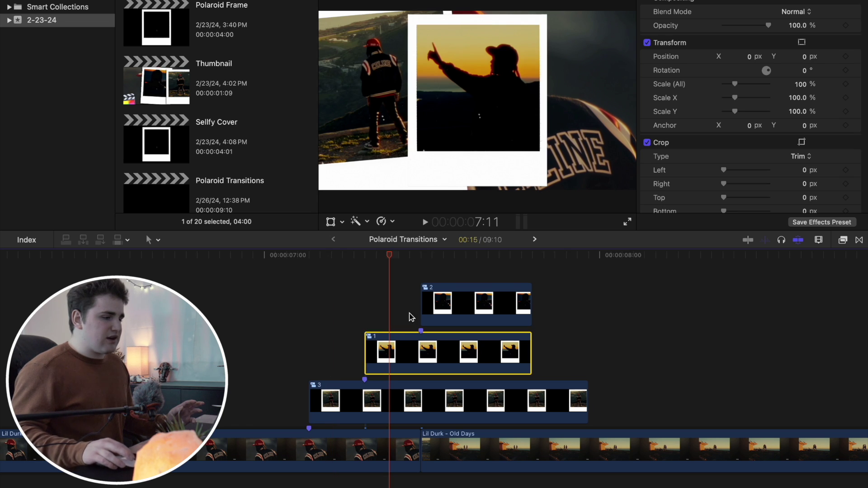
left_click_drag(801, 84, 804, 60)
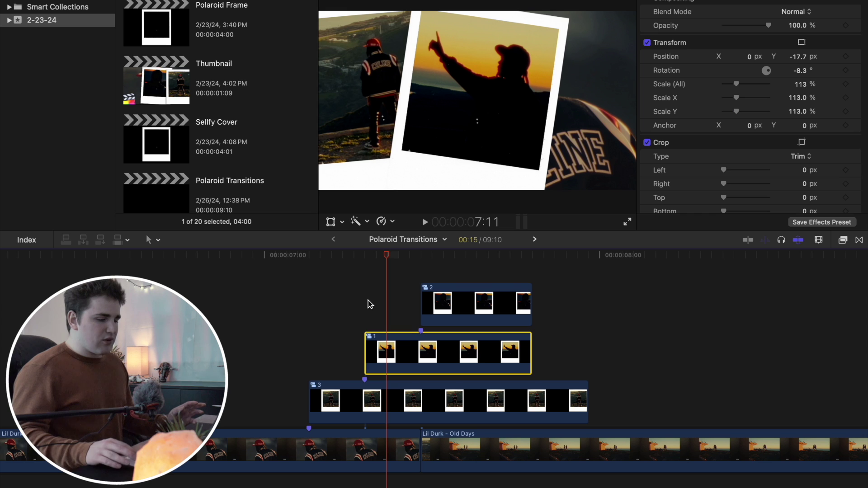
left_click(446, 281)
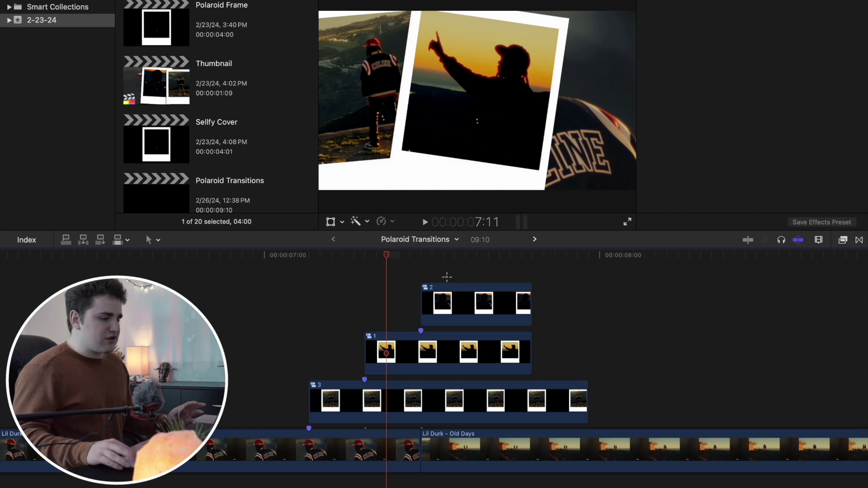
Scale clip 2's polaroid to 118% and move it right to X 835 px
left_click(454, 298)
mouse_move(801, 87)
left_mouse_down()
mouse_move(805, 65)
mouse_move(805, 80)
left_mouse_up()
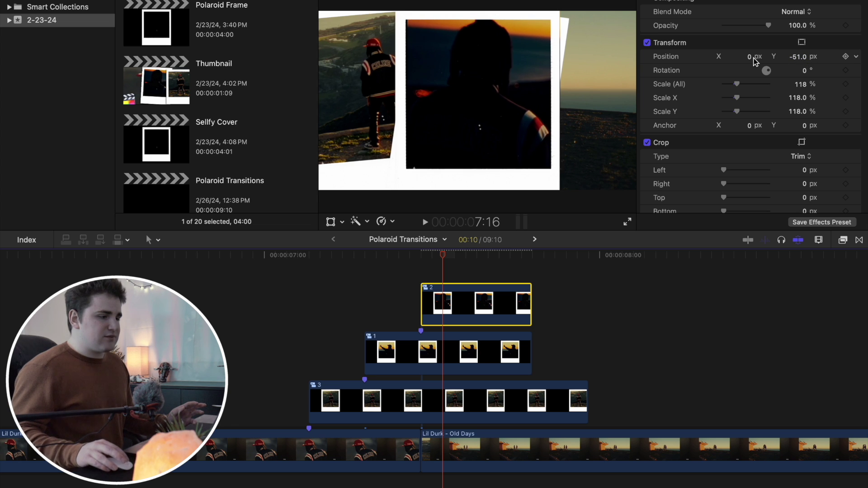
left_click_drag(750, 58, 800, 74)
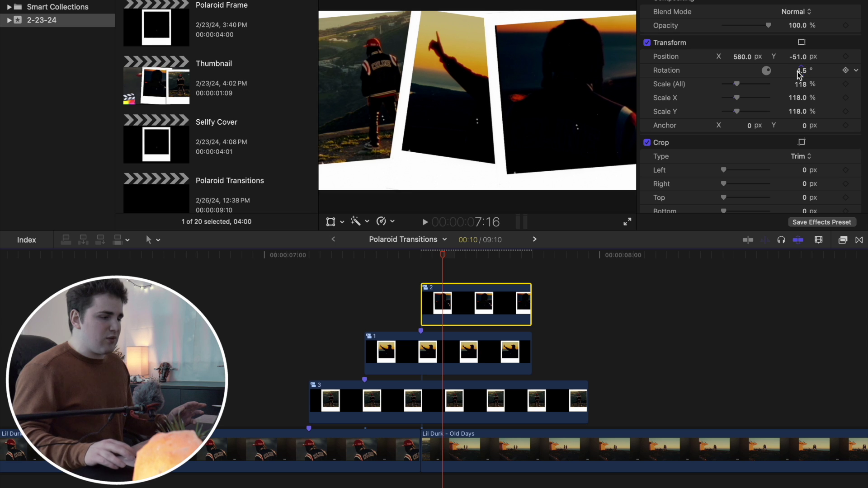
left_click(742, 57)
left_click_drag(740, 57, 733, 71)
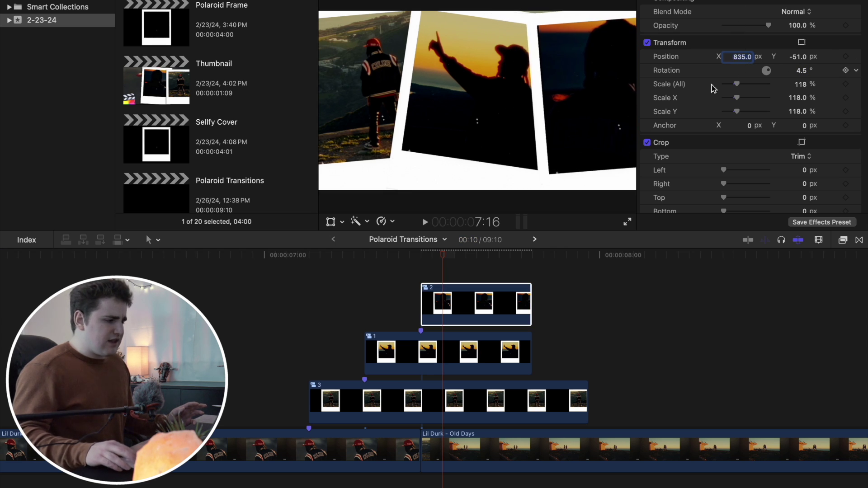
left_click(475, 291)
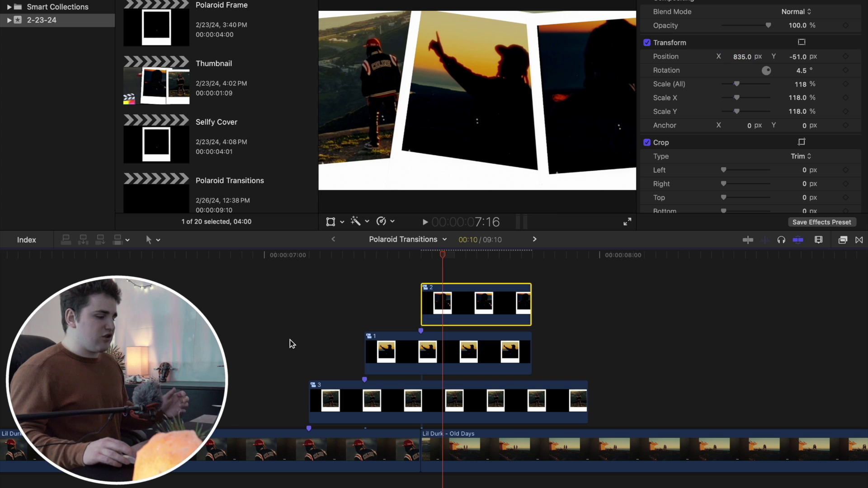
left_click(310, 329)
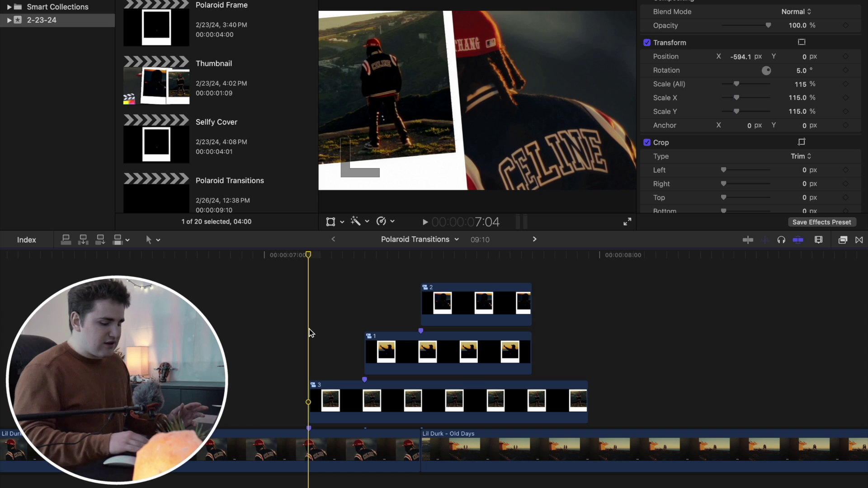
key("Left")
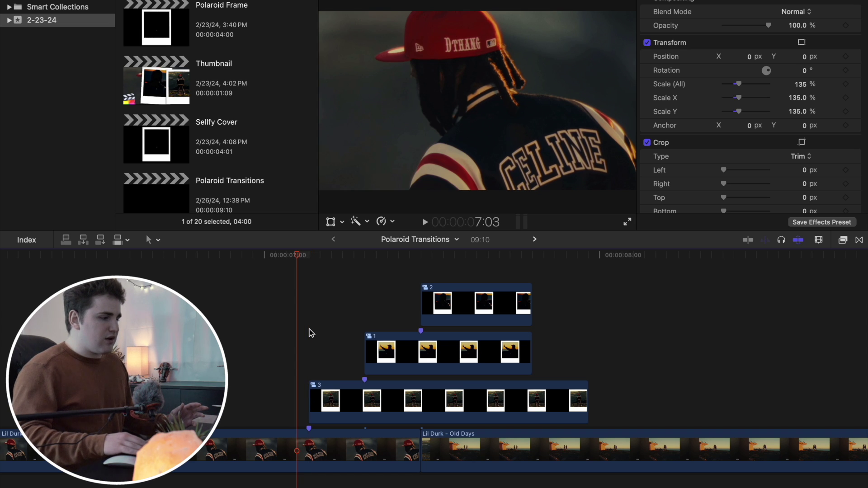
key("Right")
key("Right")
key("Right")
key("Right")
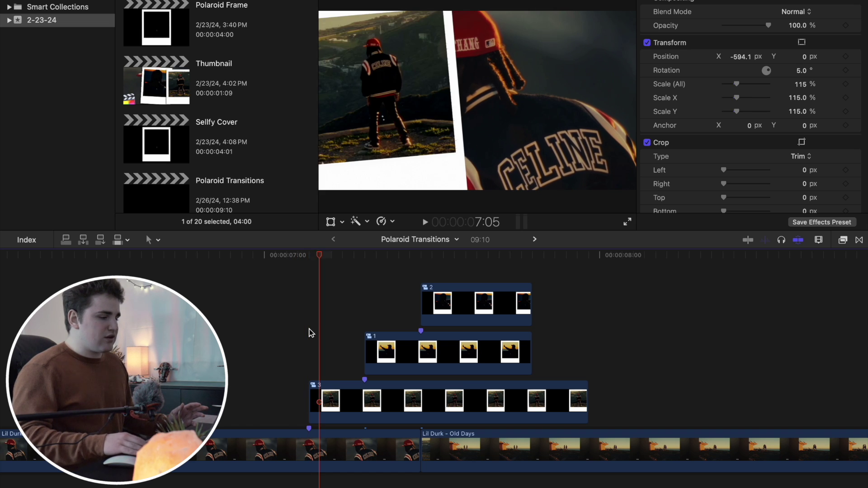
key("Right")
key("Right")
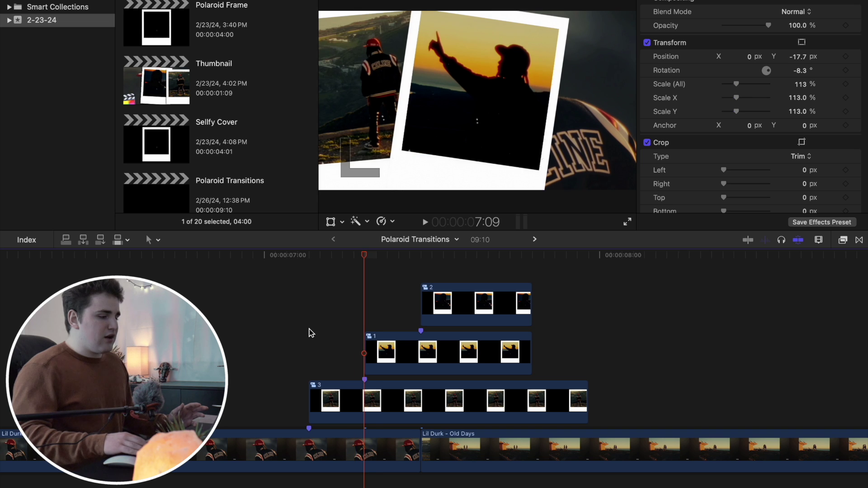
key("Right")
key("Right")
key("Right")
key("Right")
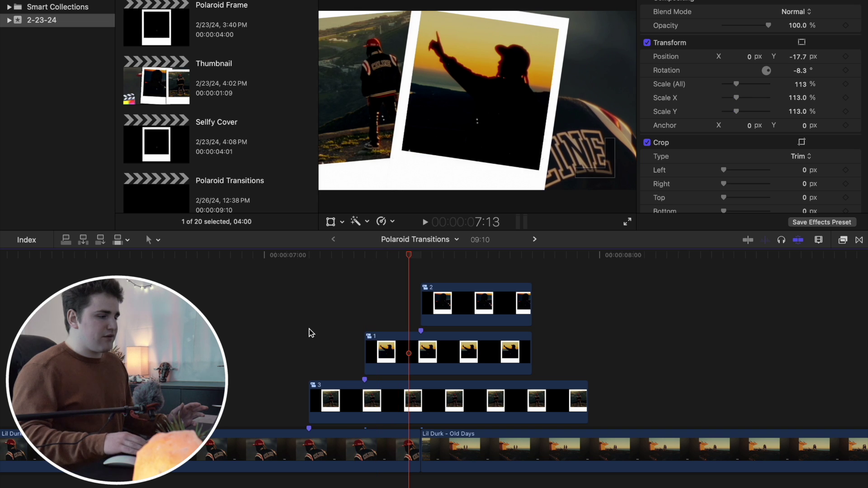
key("Right")
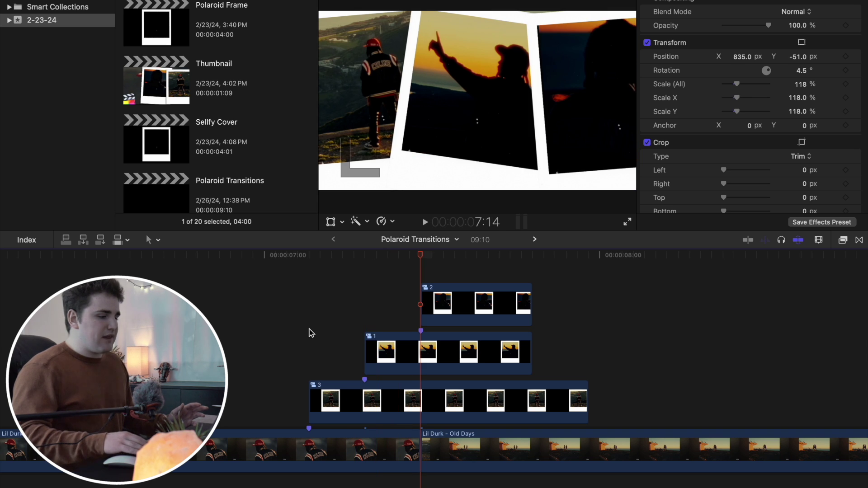
key("Right")
key("Right")
key("Right")
key("Right")
key("Right")
left_click(472, 302)
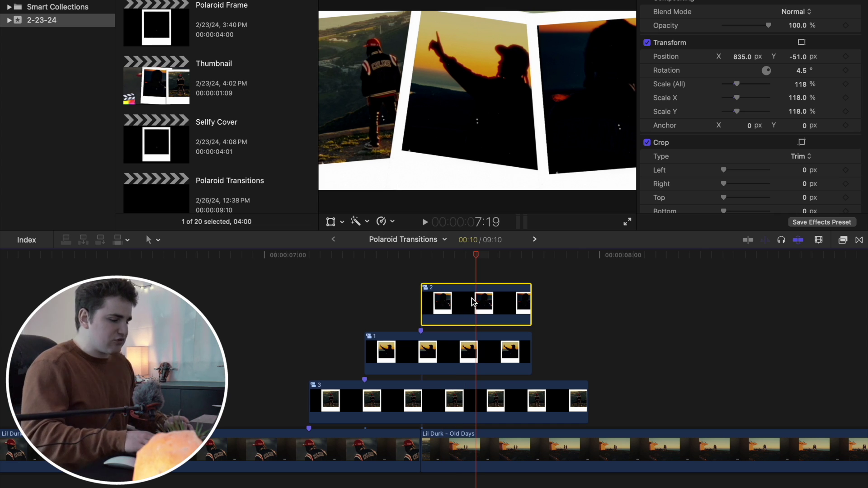
key("alt+bracketright")
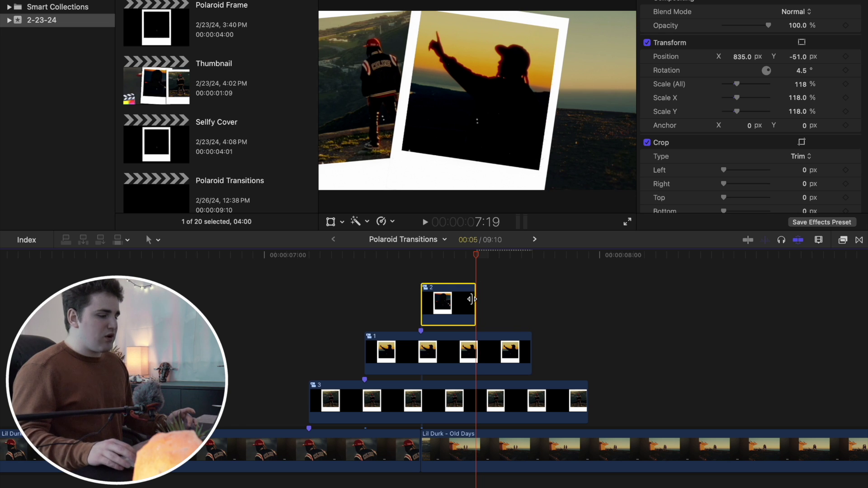
left_click(312, 317)
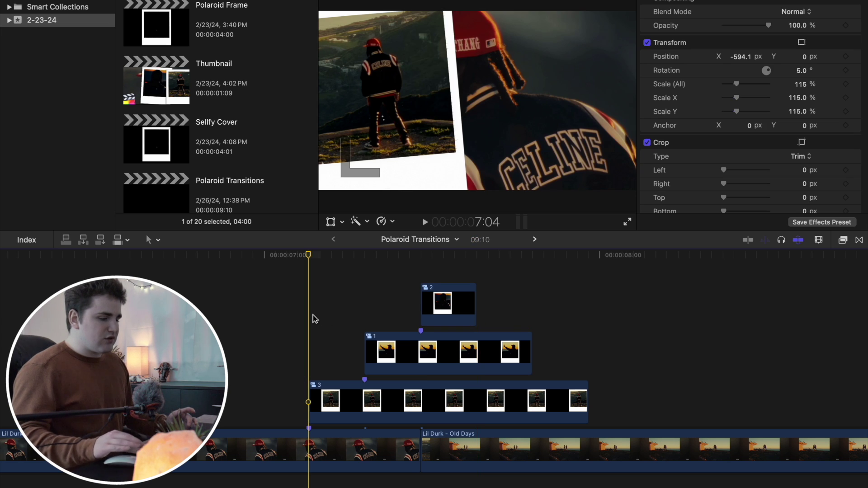
key("space")
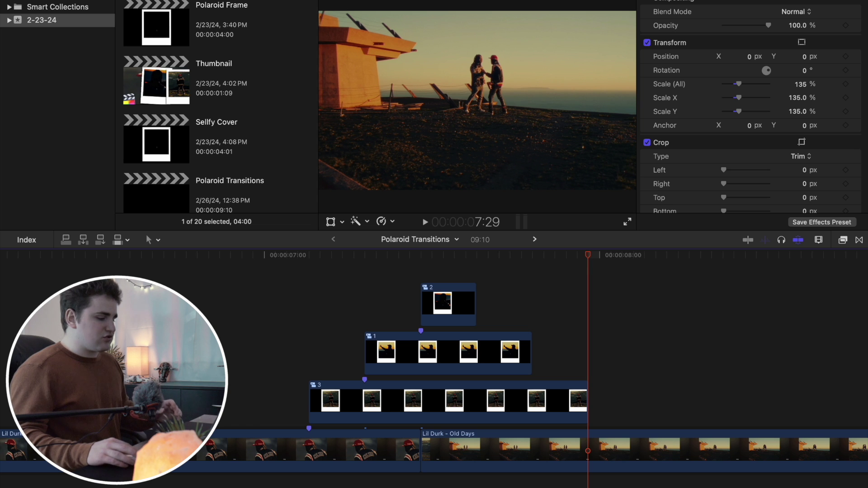
key("shift+/")
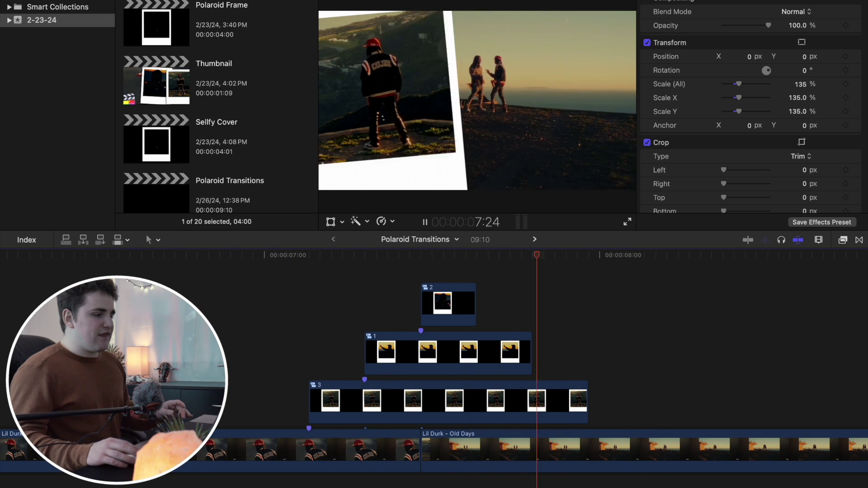
key("space")
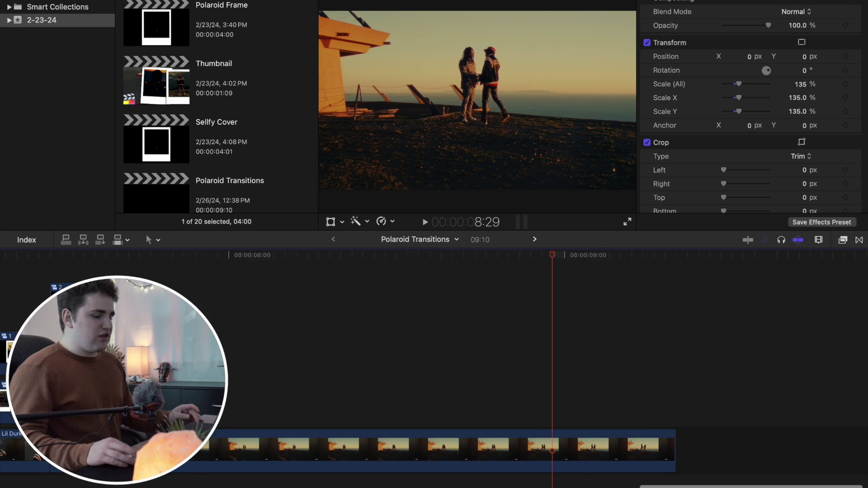
scroll(391, 285, "left", 10)
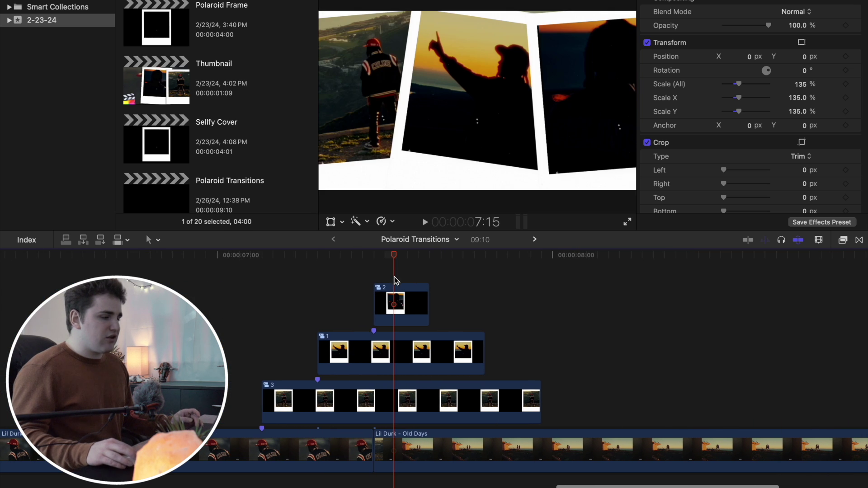
Apply the Drop Shadow effect to Polaroid clips 1 and 2
left_click(346, 351)
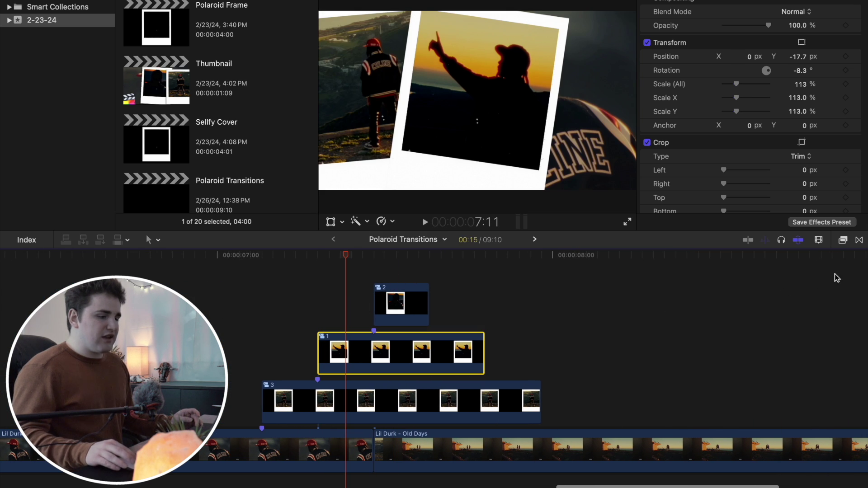
left_click(843, 241)
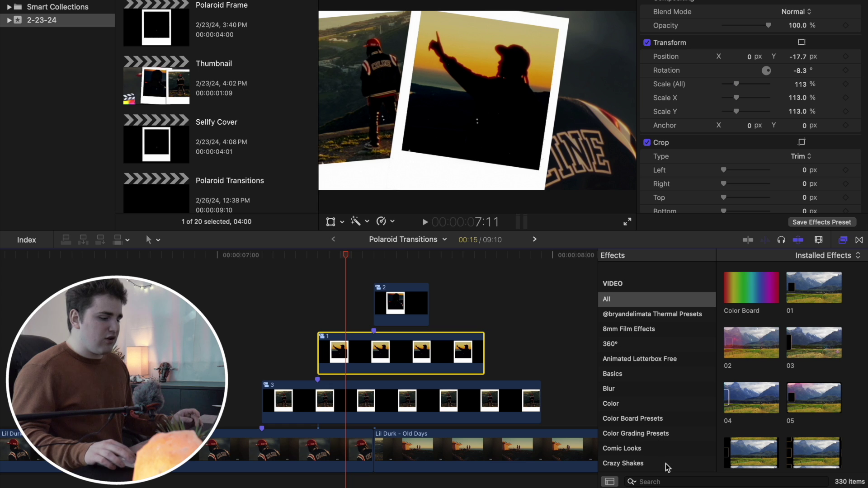
left_click(668, 481)
type("d")
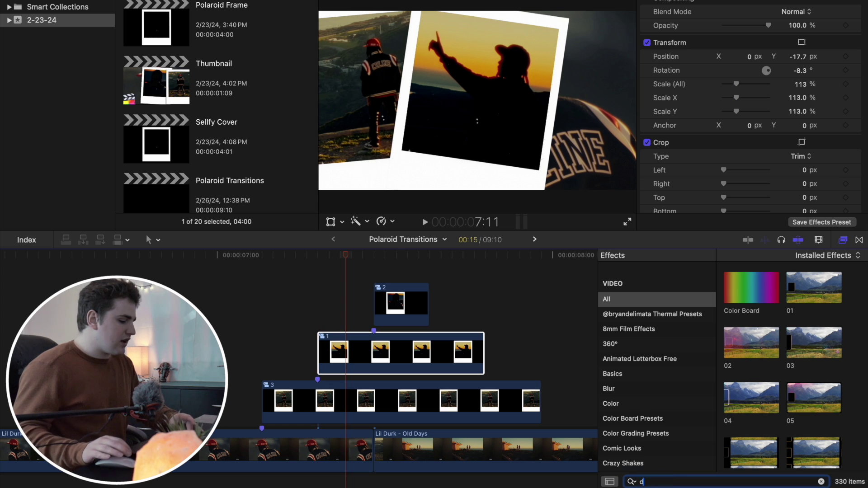
type("r")
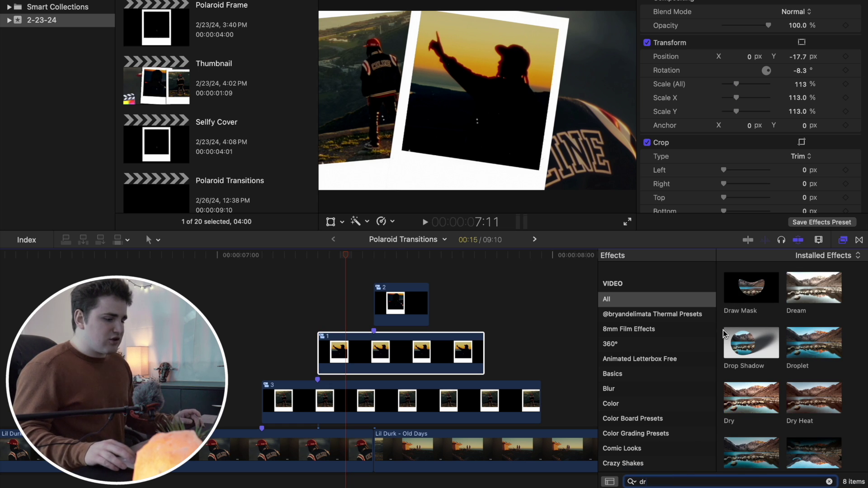
left_click_drag(584, 344, 353, 351)
left_click_drag(751, 343, 401, 308)
left_click(842, 240)
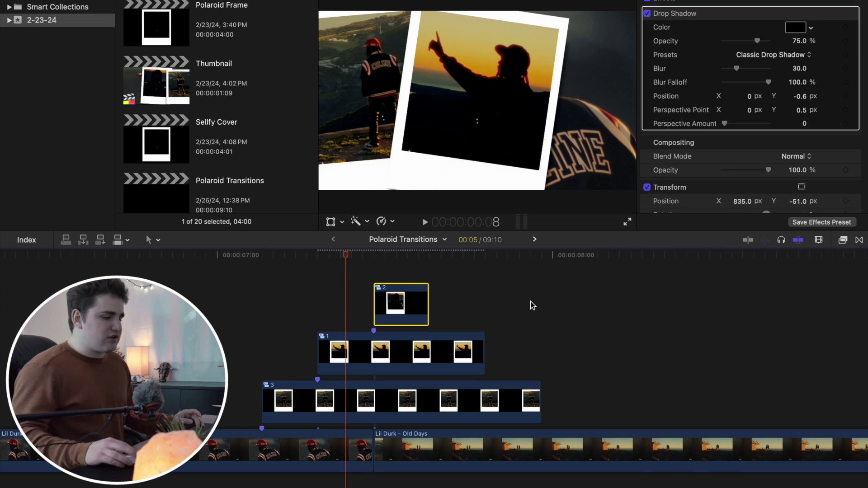
Nudge the drop shadow offsets of Polaroid clips 1 and 2 in the viewer
left_click(339, 365)
left_click_drag(477, 108, 473, 87)
left_click_drag(386, 167, 415, 163)
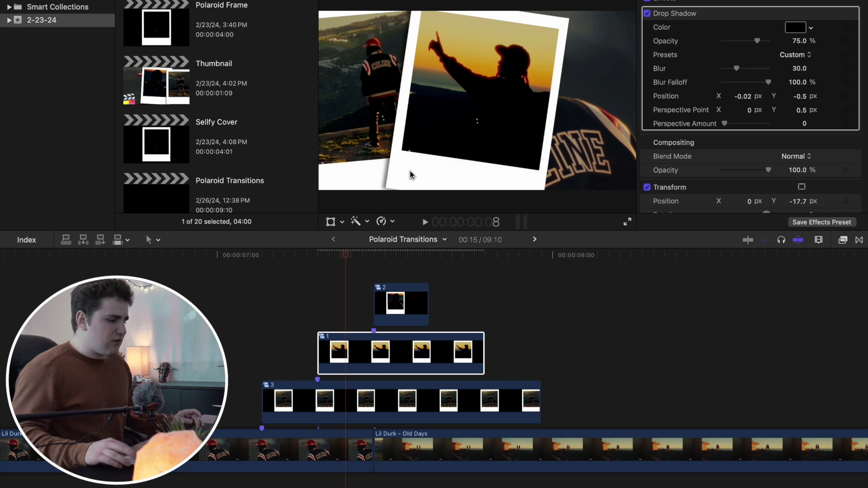
left_click(393, 285)
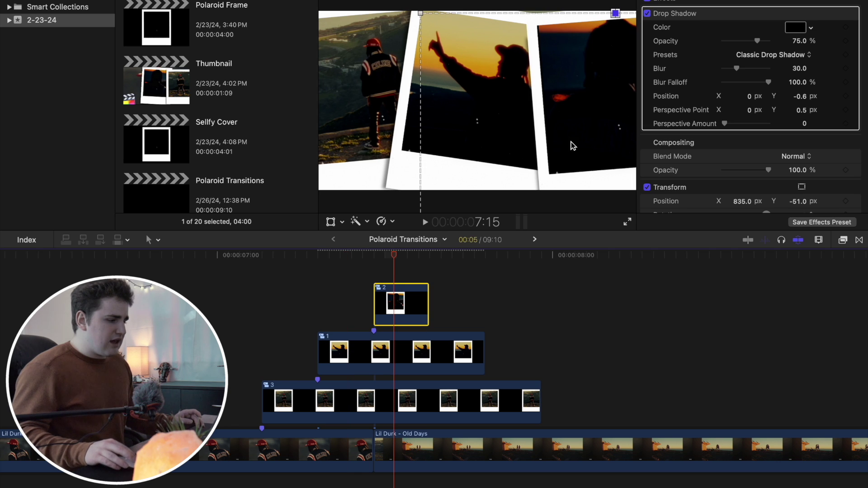
left_click_drag(564, 143, 568, 135)
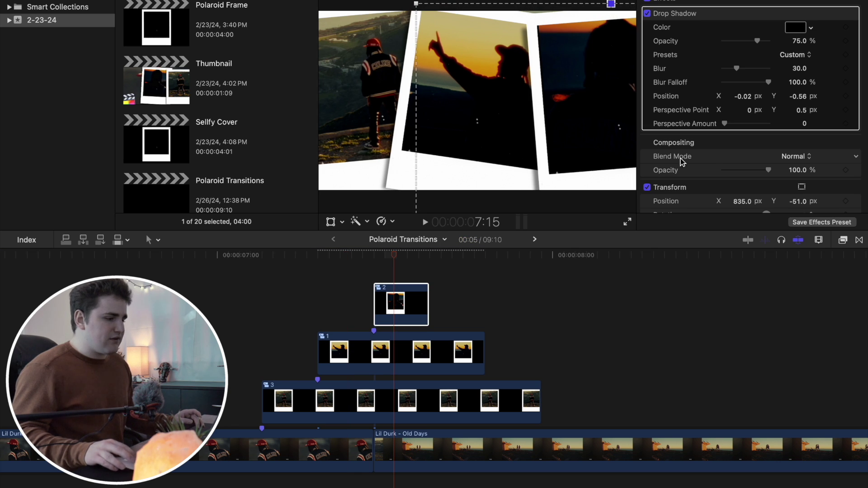
left_click(711, 187)
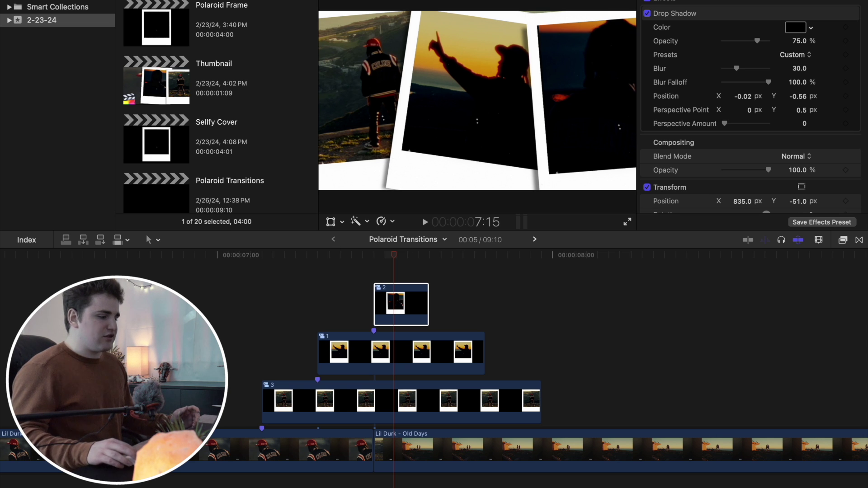
Replay the Polaroid transition from just before it to check the shadows
left_click(109, 267)
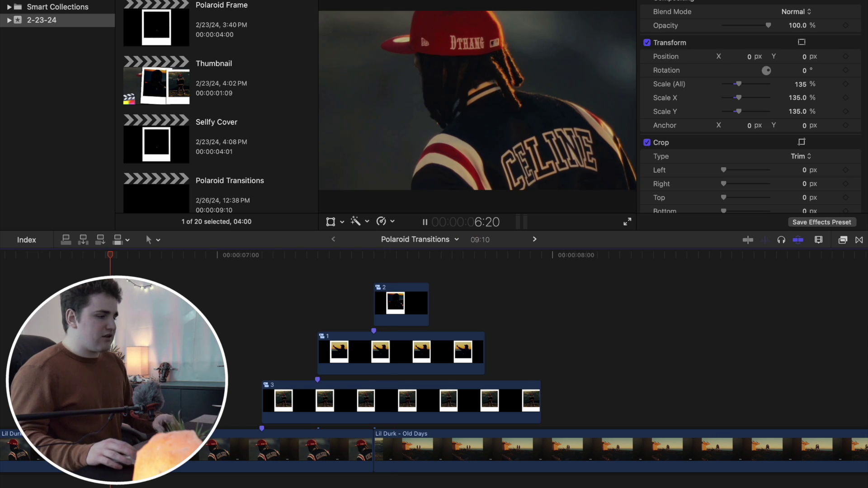
left_click(194, 266)
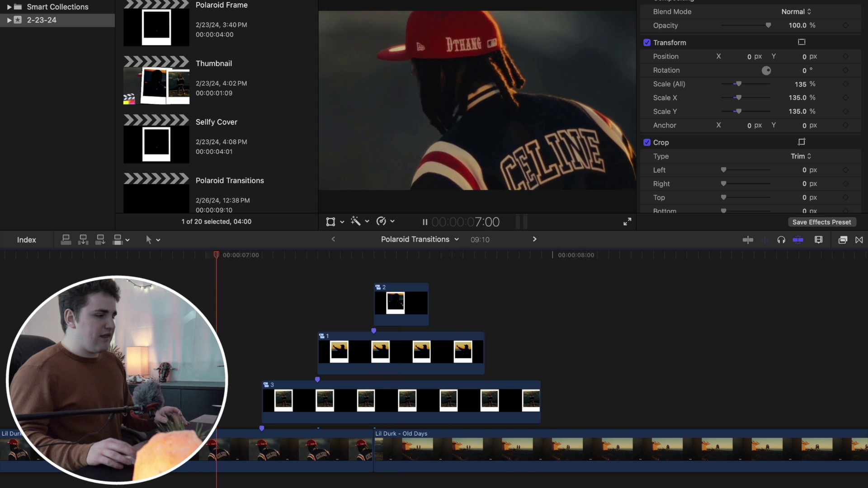
left_click(194, 267)
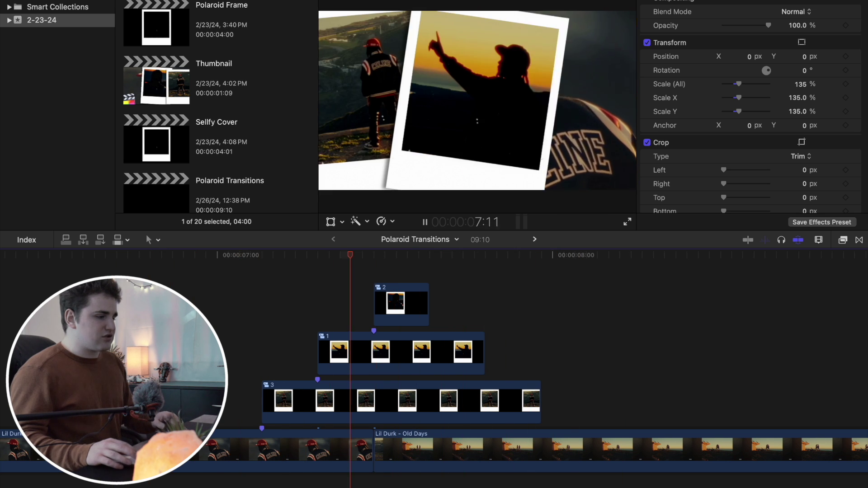
key("space")
left_click(179, 256)
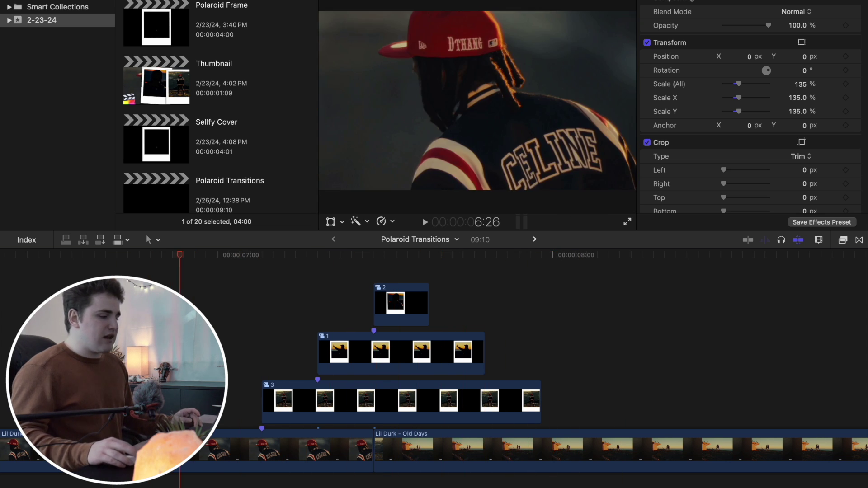
Nest the three Polaroid clips into a compound clip named 'final'
left_click_drag(262, 281, 432, 412)
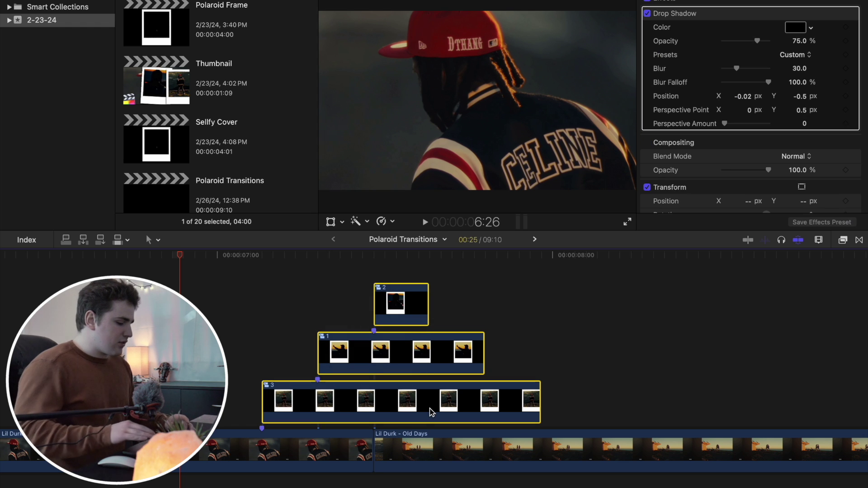
key("alt+g")
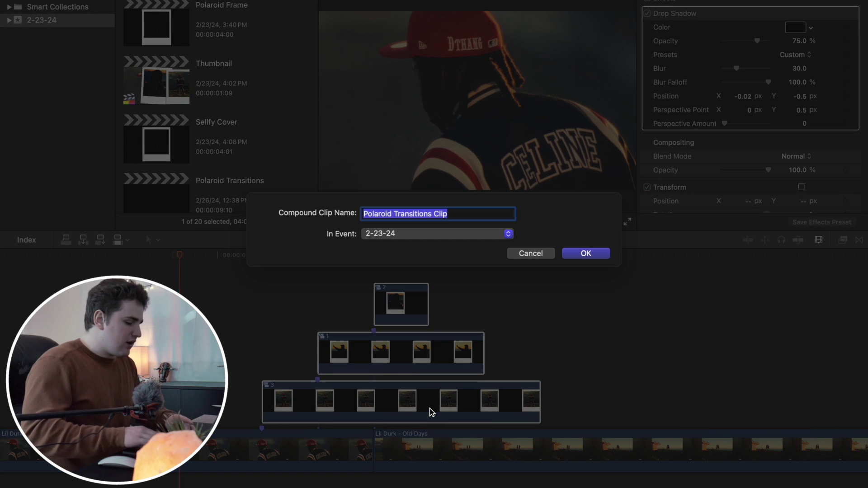
type("final")
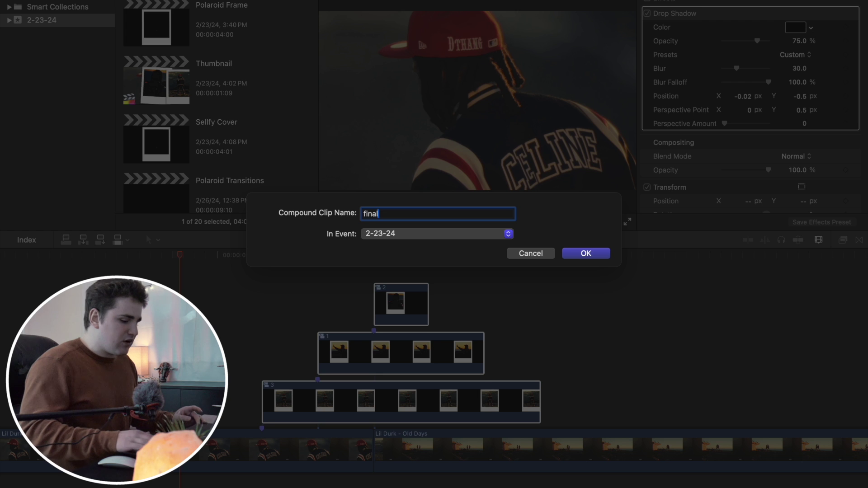
key("Return")
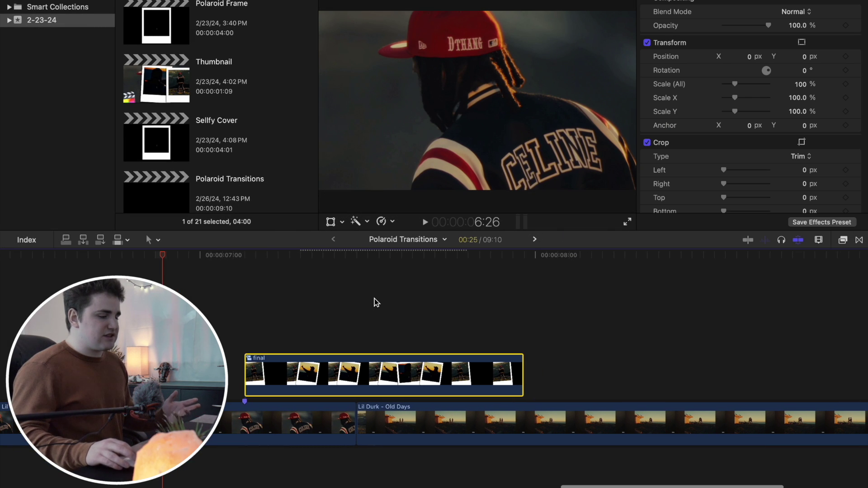
Keyframe the compound clip's Scale from 100% at its start to 121% at its end
key("Down")
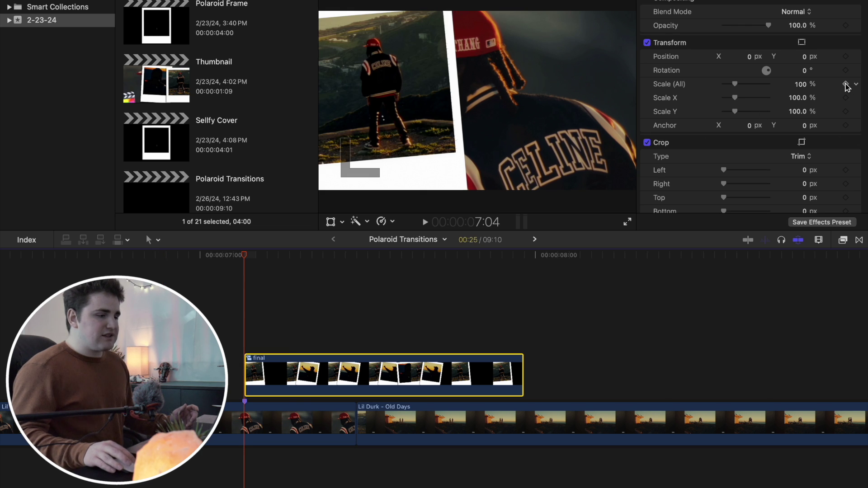
left_click(845, 84)
key("shift+o")
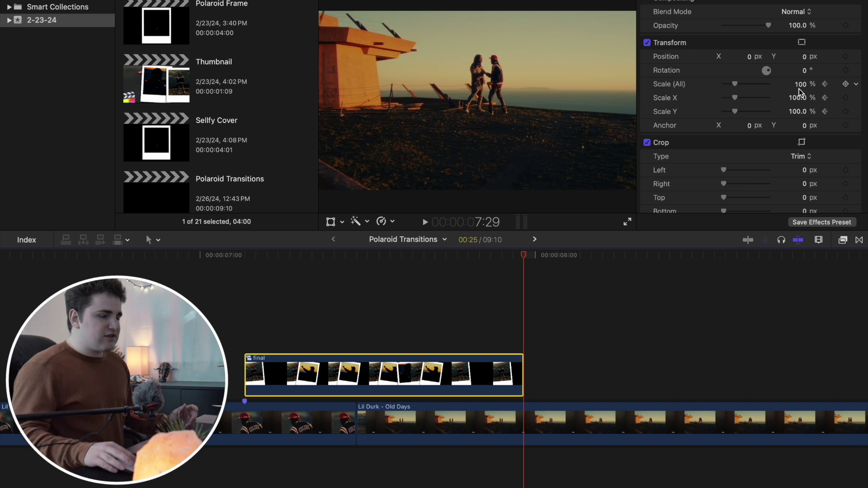
left_click_drag(801, 84, 800, 84)
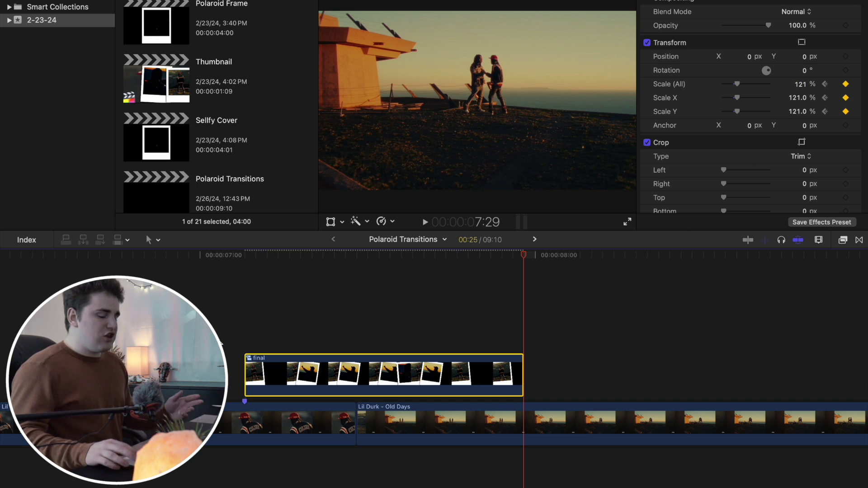
Play back the scaled transition several times from just before it
left_click(149, 266)
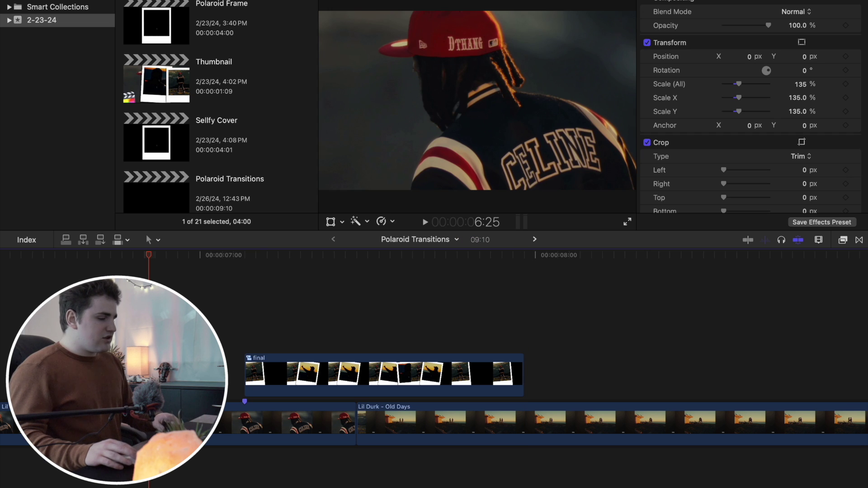
key("space")
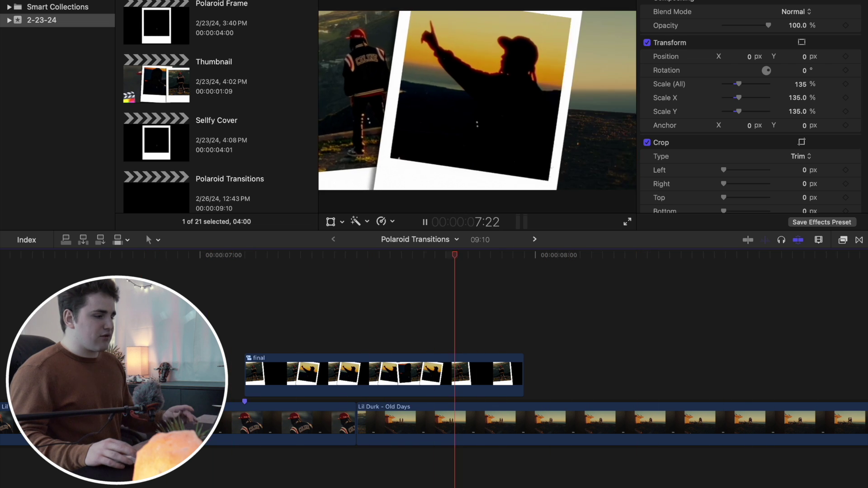
key("space")
left_click(288, 316)
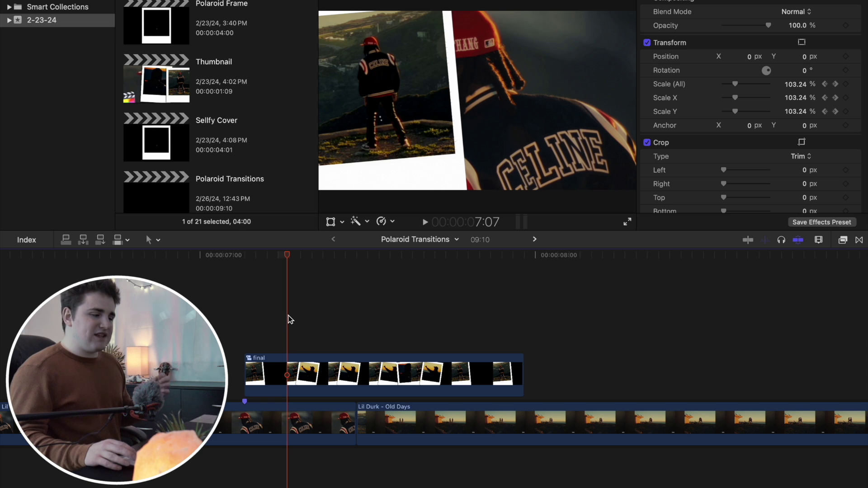
left_click(145, 317)
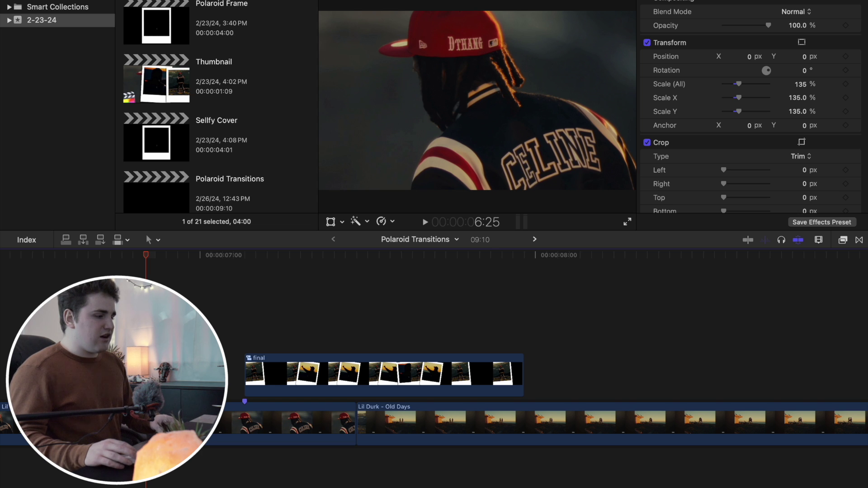
key("Left")
key("Left")
key("Left")
key("Left")
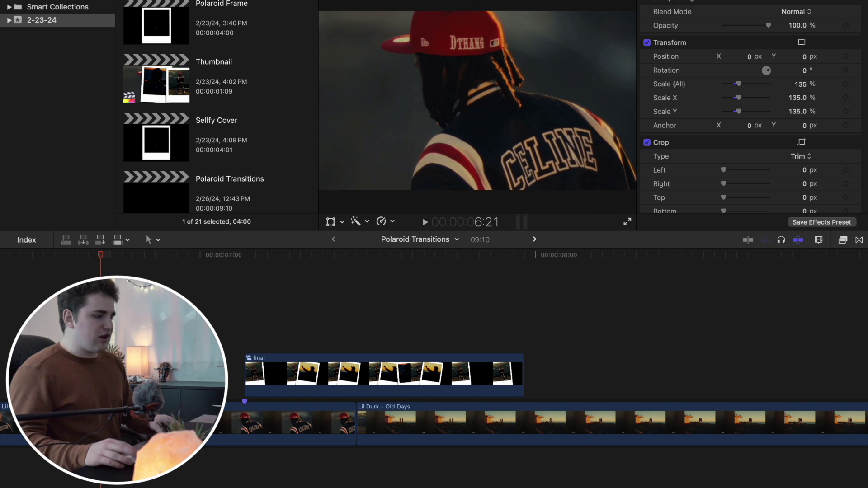
key("space")
left_click(120, 316)
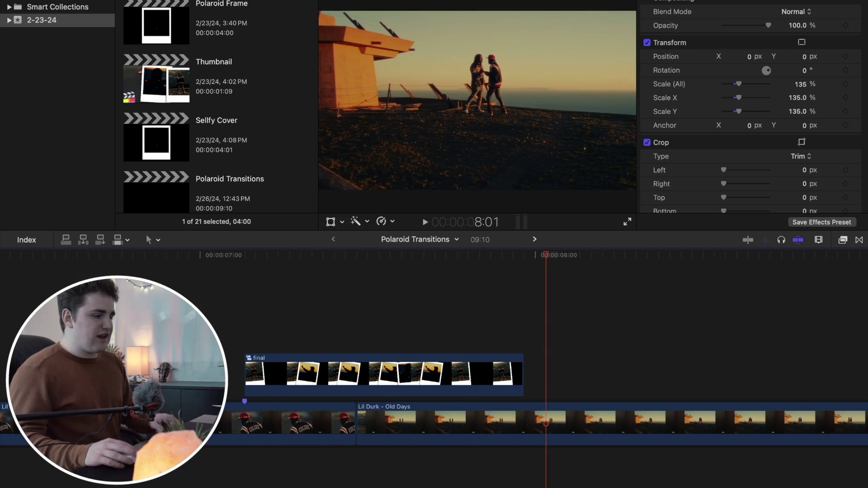